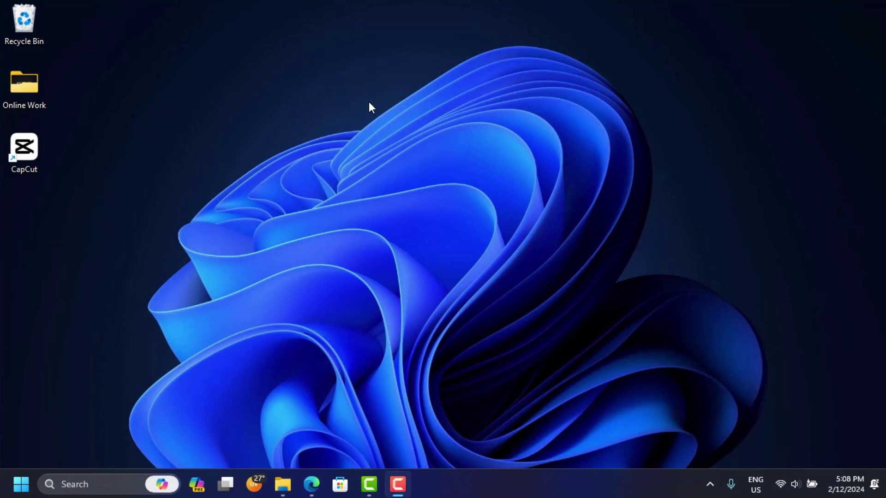
# - Search Google in Edge for 'office customization tool'
pyautogui.click(312, 485)
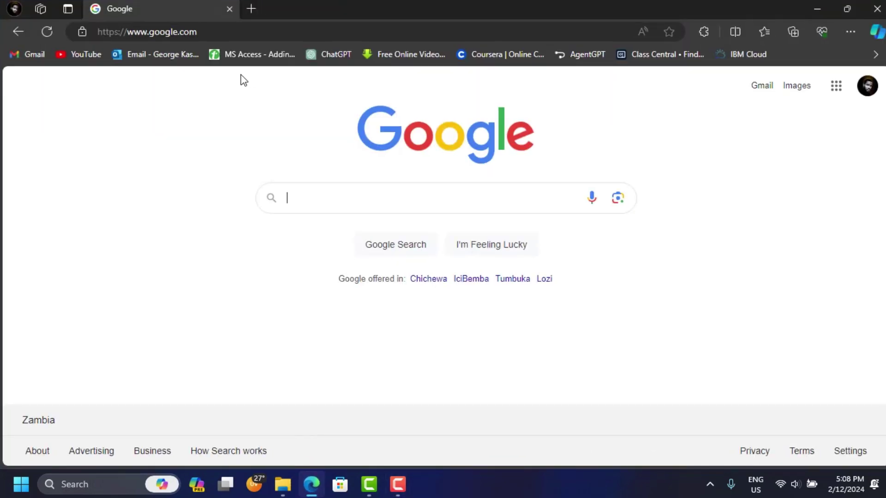
pyautogui.click(398, 196)
pyautogui.write('o')
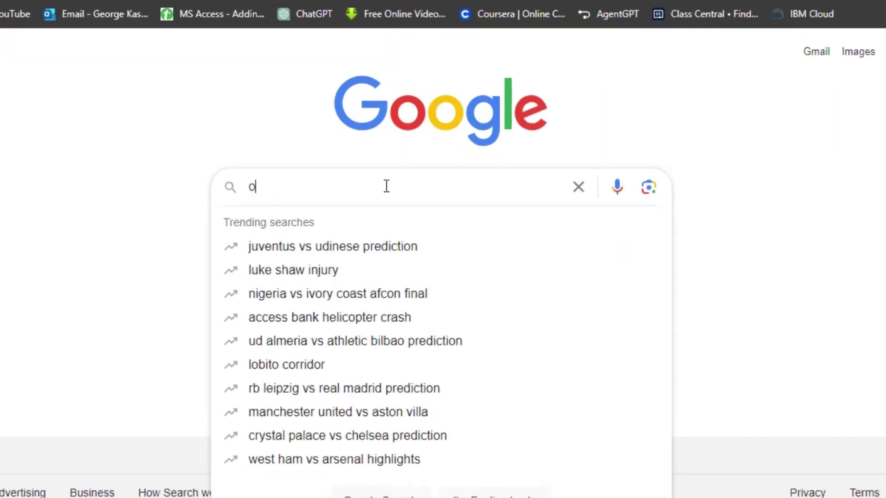
pyautogui.write('ffice customization tool')
pyautogui.click(376, 231)
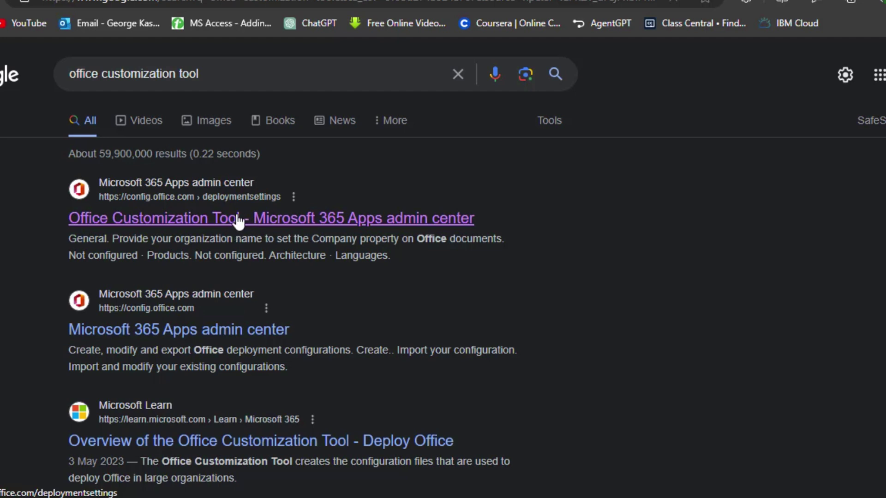
# - Open the Office Customization Tool page and choose Office LTSC Professional Plus 2021 - Volume License as the suite
pyautogui.click(237, 226)
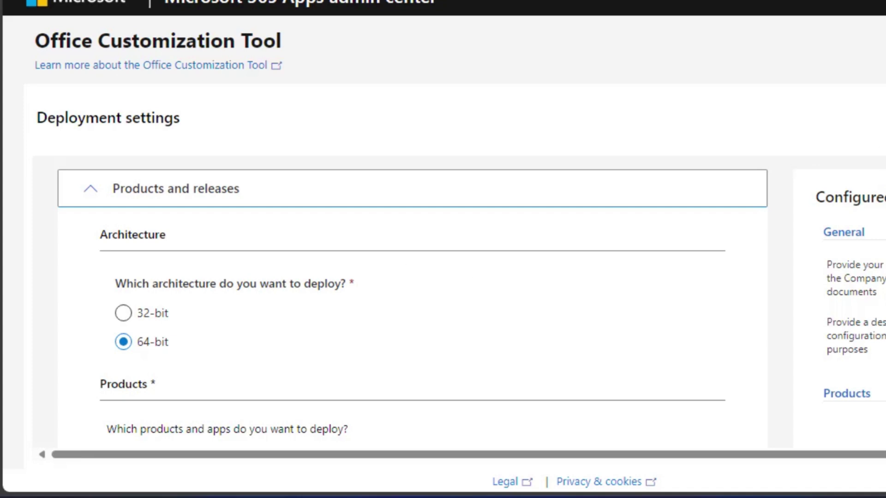
pyautogui.scroll(-4, 416, 300)
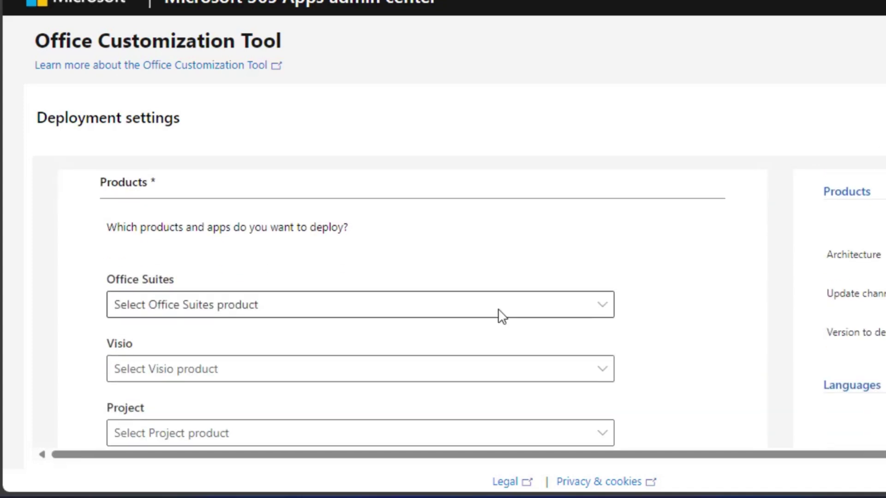
pyautogui.click(271, 304)
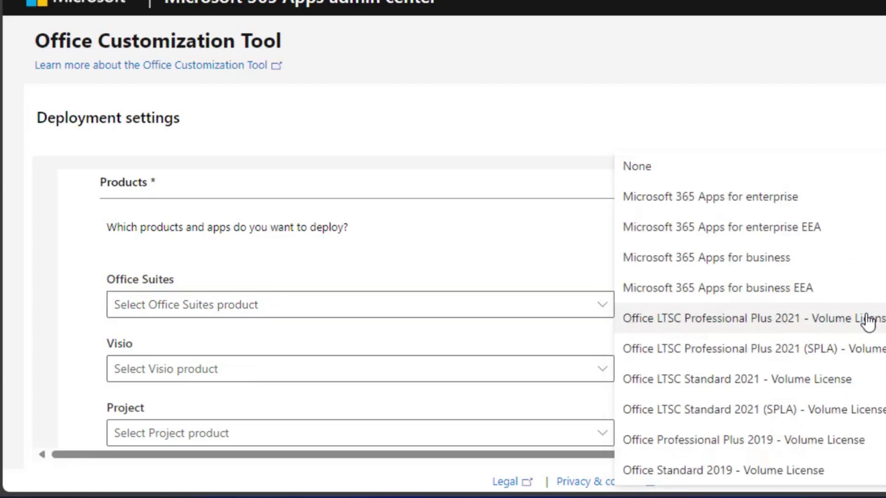
pyautogui.click(849, 323)
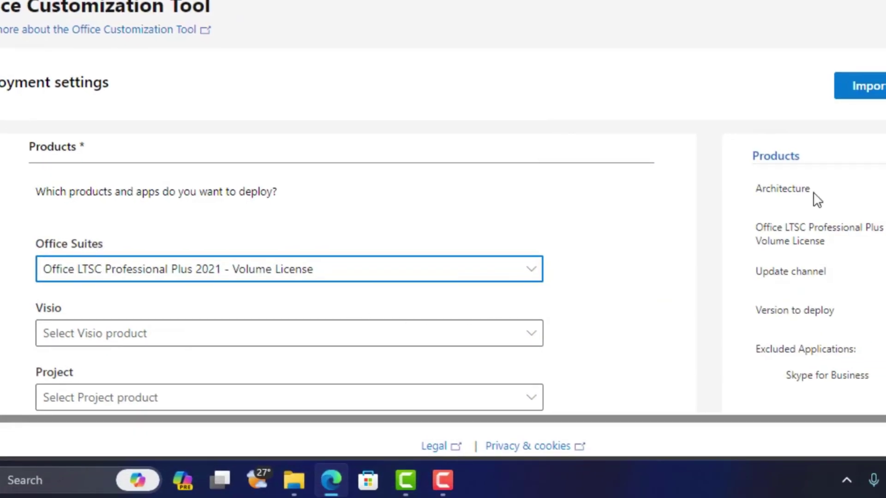
pyautogui.scroll(-6, 457, 272)
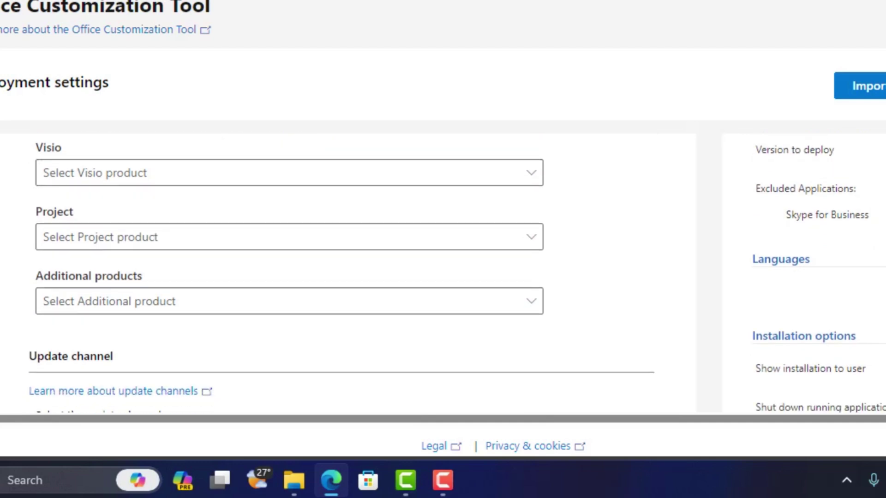
pyautogui.scroll(-6, 721, 291)
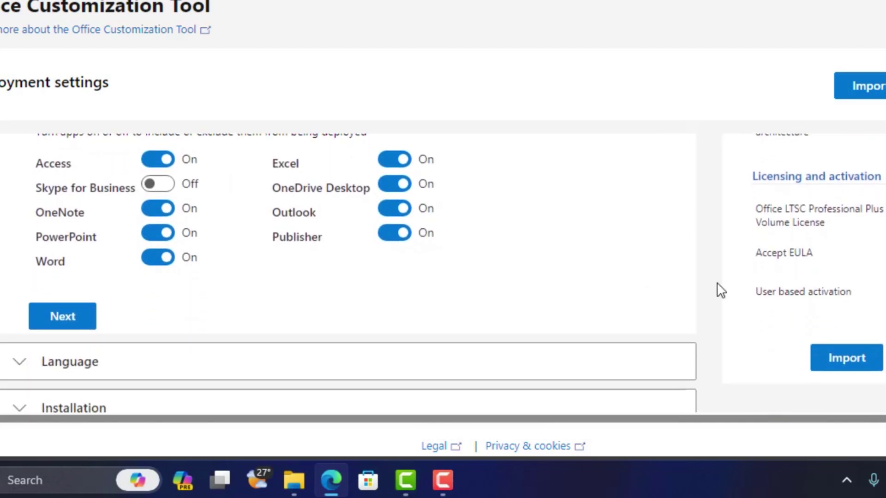
pyautogui.click(54, 319)
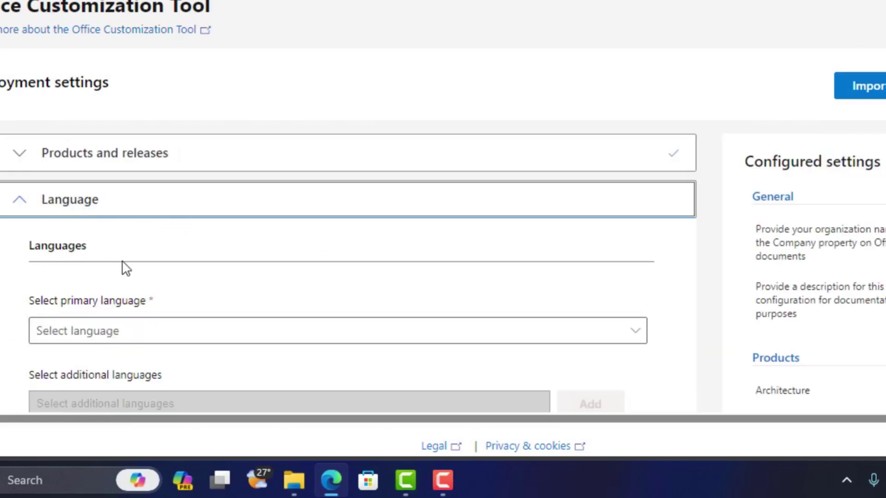
# - Set the primary language to Match Operating System
pyautogui.click(168, 335)
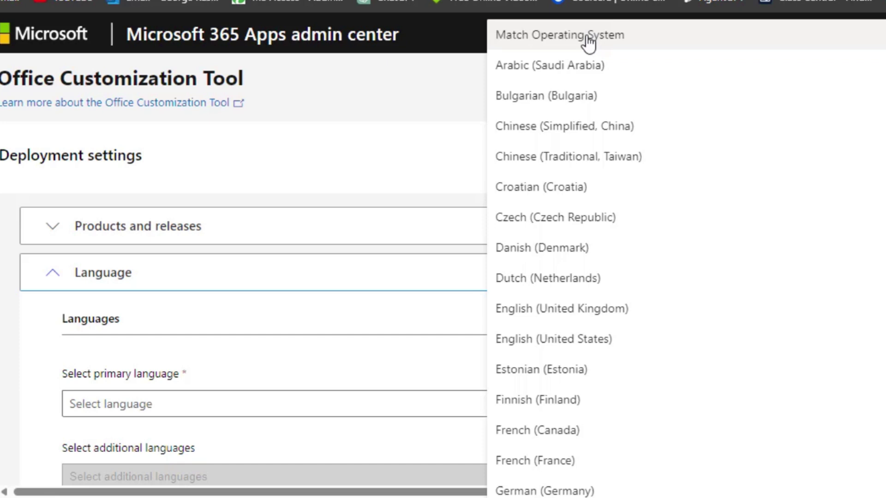
pyautogui.click(588, 45)
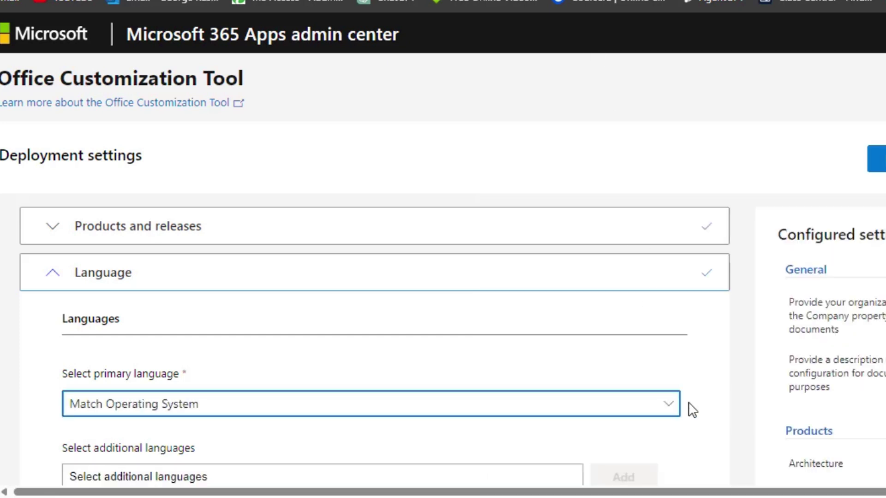
pyautogui.scroll(-7, 370, 346)
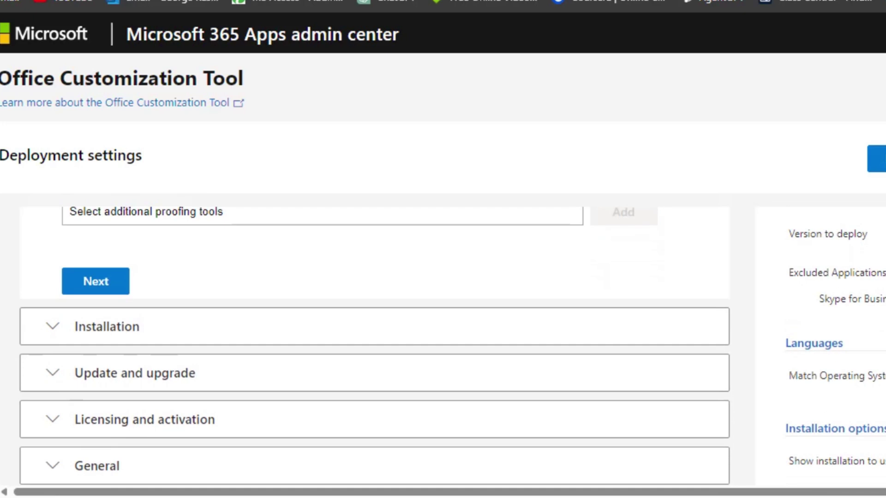
pyautogui.scroll(-3, 369, 346)
pyautogui.scroll(2, 369, 342)
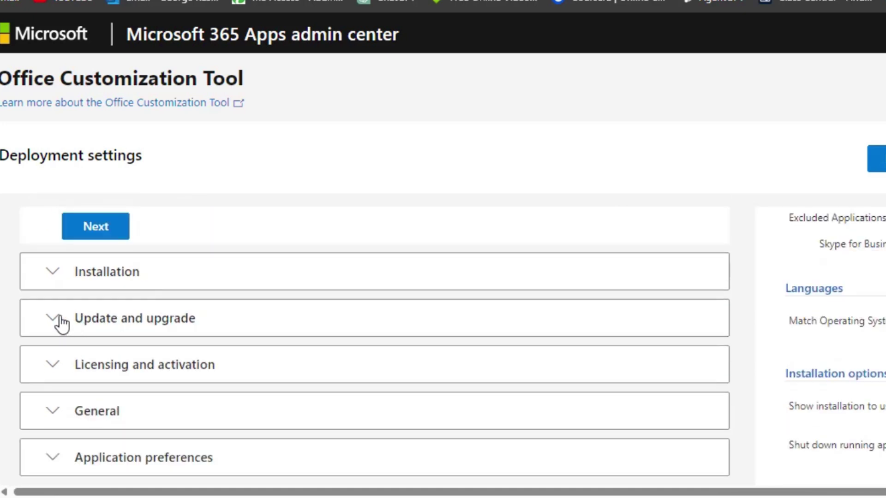
# - Turn off 'Uninstall any MSI versions of Office' under Update and upgrade
pyautogui.click(61, 318)
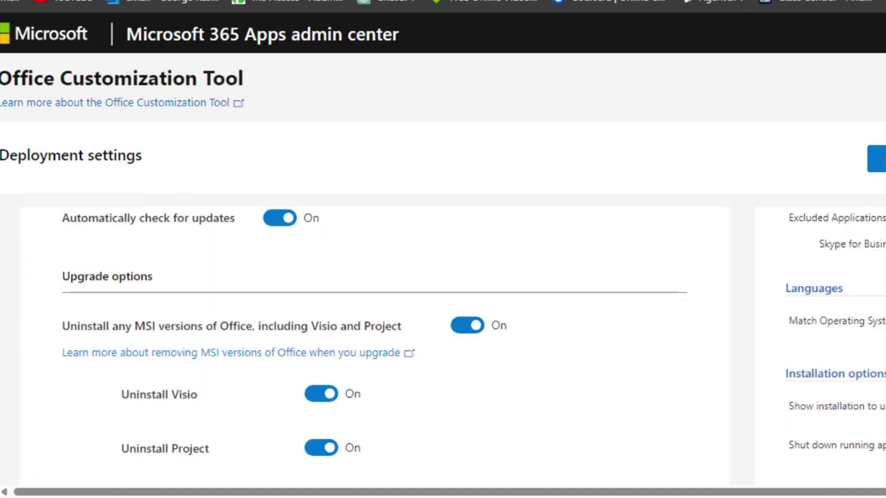
pyautogui.scroll(5, 369, 346)
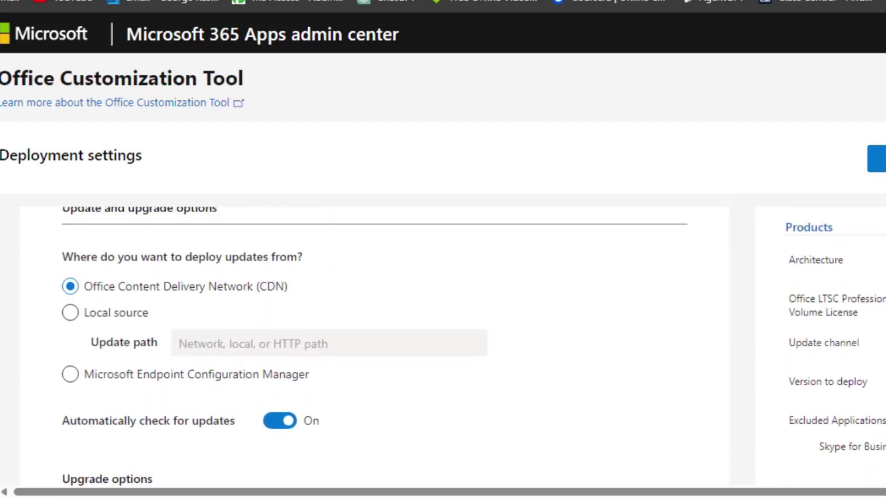
pyautogui.scroll(-5, 322, 348)
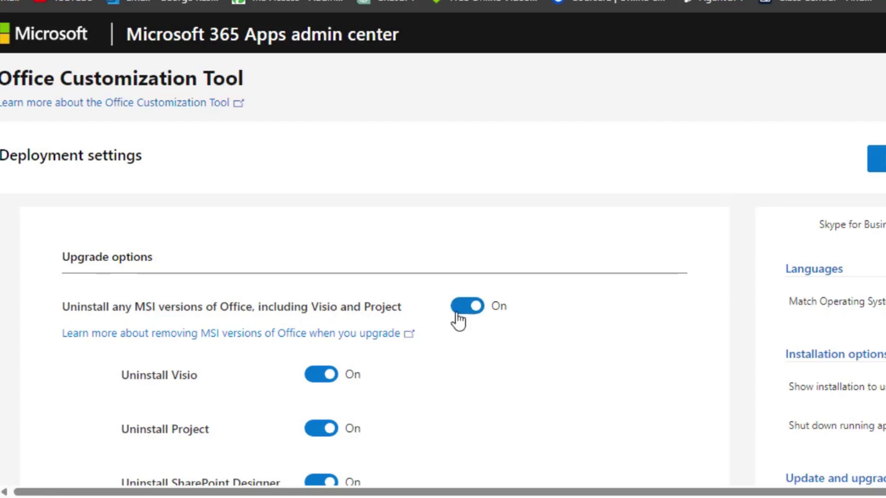
pyautogui.click(475, 310)
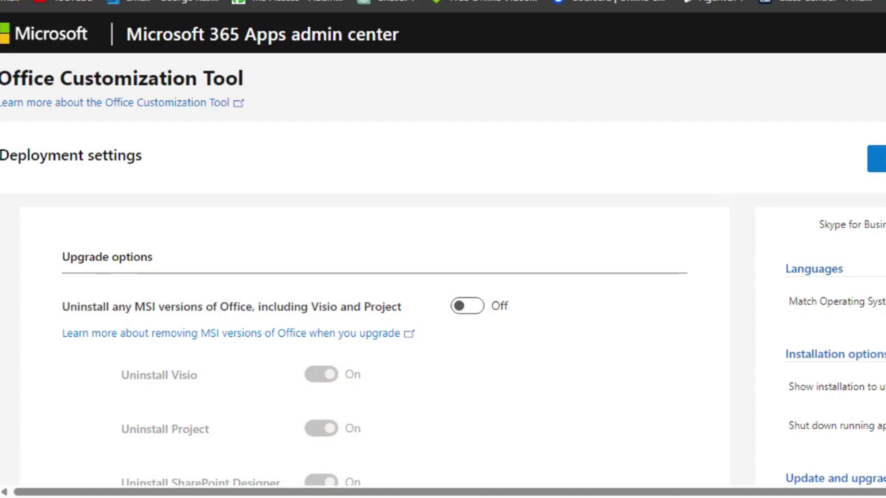
pyautogui.scroll(-6, 370, 346)
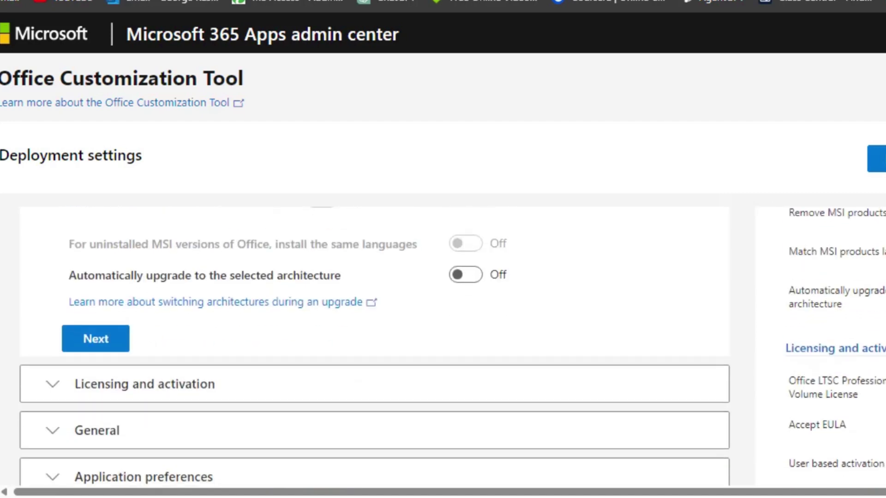
pyautogui.scroll(-2, 369, 346)
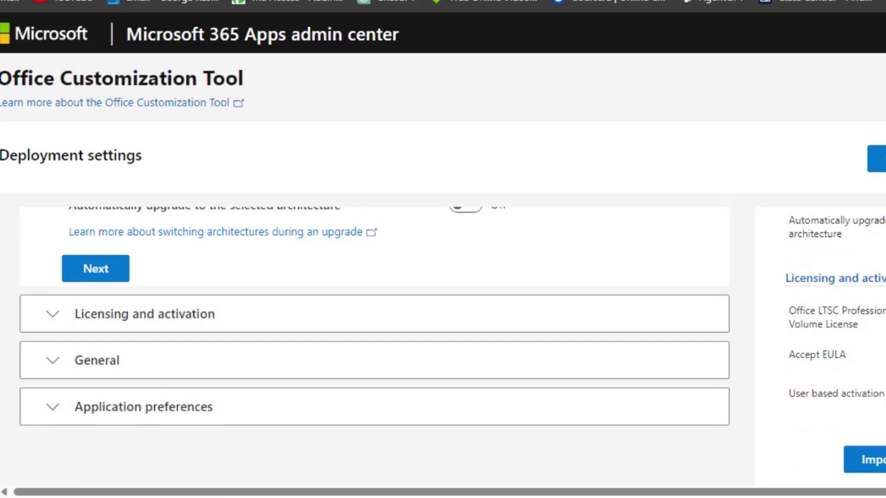
pyautogui.click(99, 278)
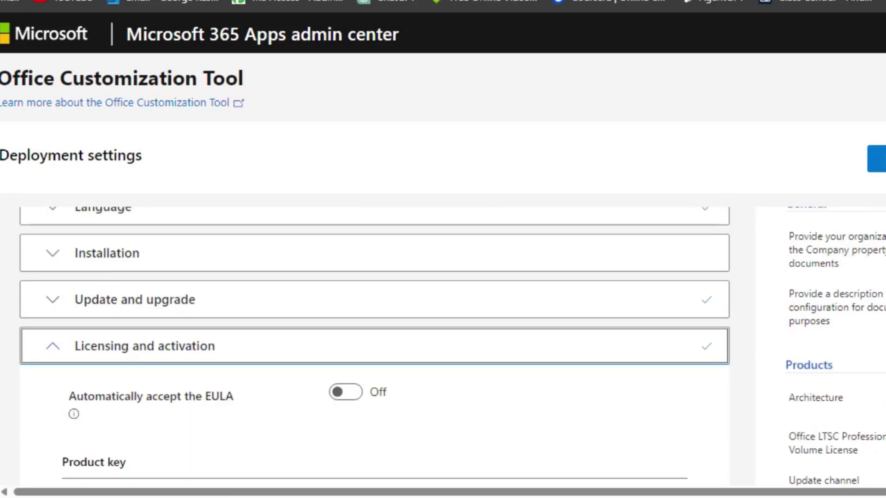
# - Advance through Licensing and activation, General and Application preferences to the configured-settings summary
pyautogui.scroll(-10, 369, 323)
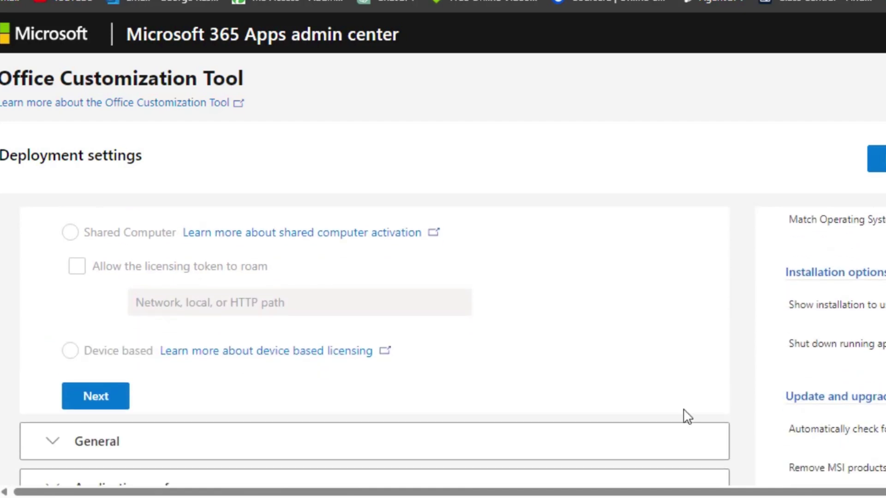
pyautogui.click(102, 403)
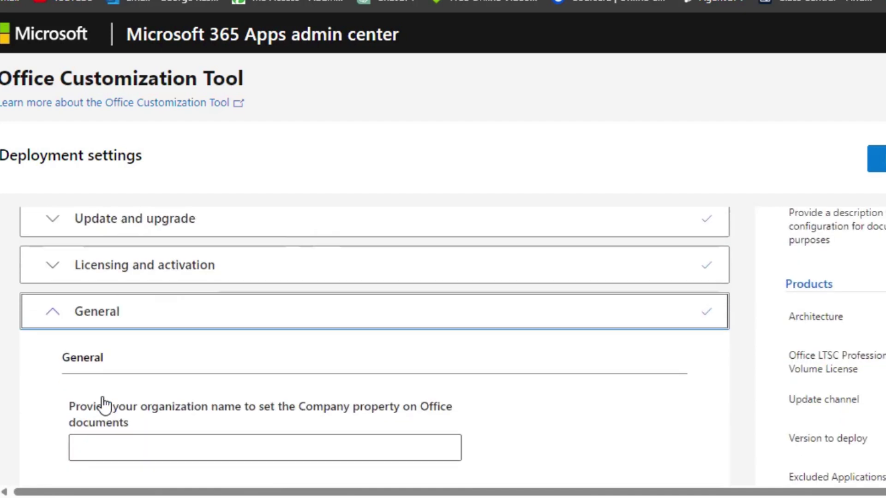
pyautogui.scroll(-7, 102, 406)
pyautogui.scroll(2, 103, 406)
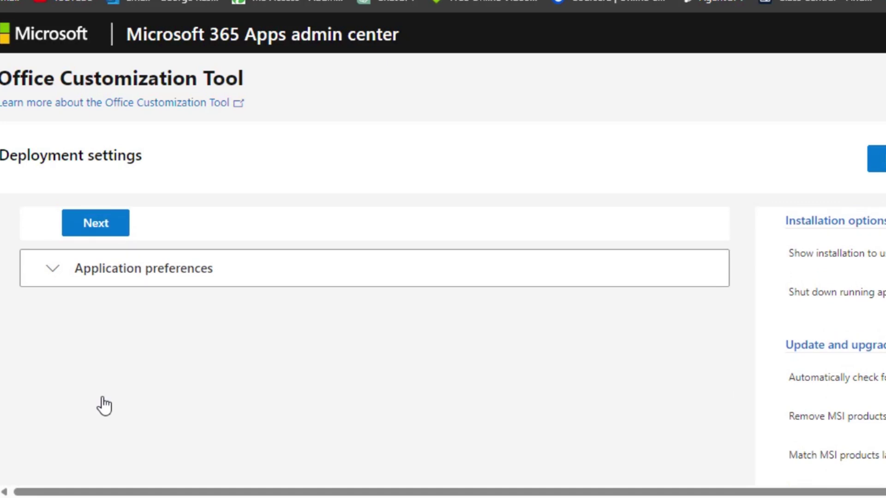
pyautogui.click(87, 377)
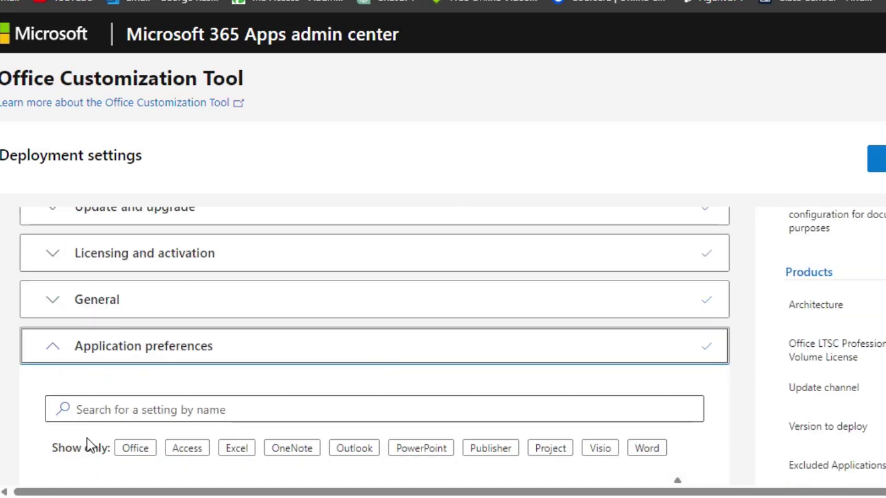
pyautogui.scroll(-12, 452, 391)
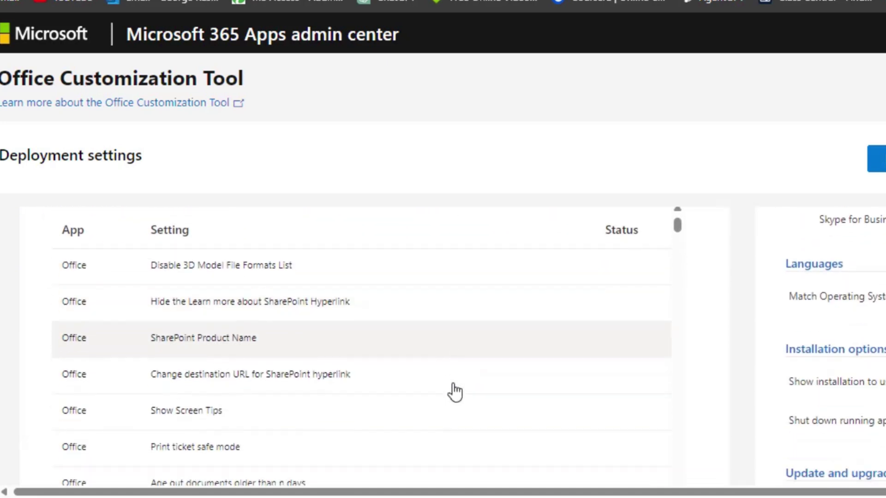
pyautogui.click(97, 473)
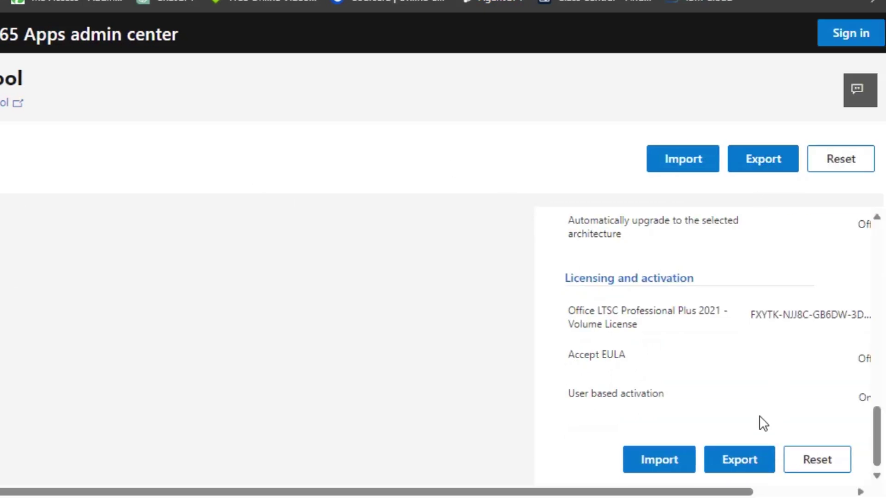
pyautogui.moveTo(878, 432)
pyautogui.mouseDown()
pyautogui.moveTo(878, 318)
pyautogui.moveTo(880, 446)
pyautogui.mouseUp()
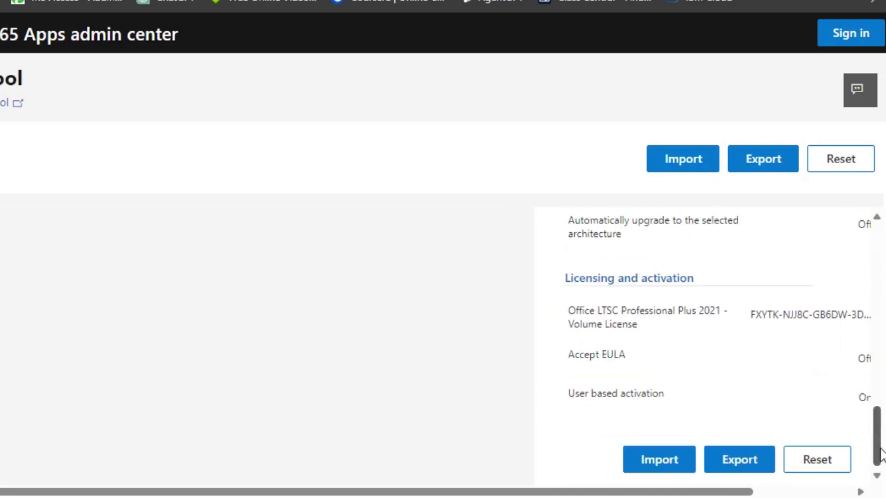
# - Make Office Open XML formats the default file format and bring up the XML export
pyautogui.click(743, 470)
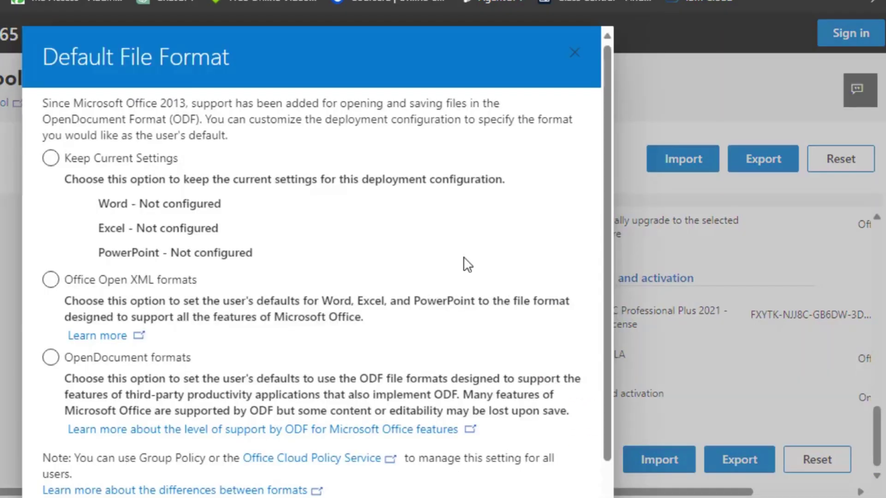
pyautogui.click(51, 282)
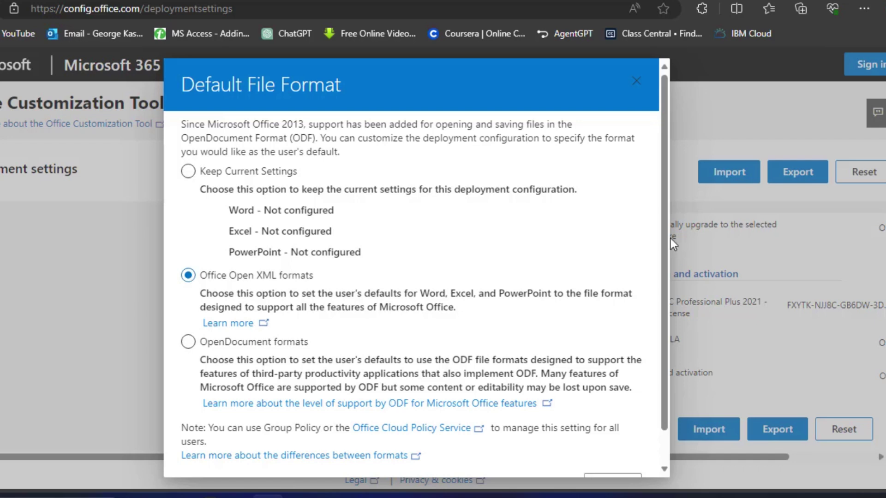
pyautogui.scroll(-1, 670, 238)
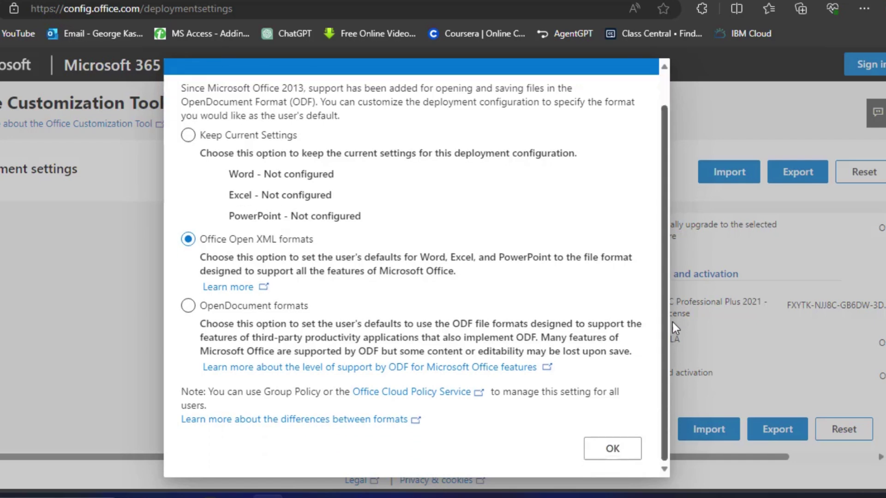
pyautogui.click(613, 450)
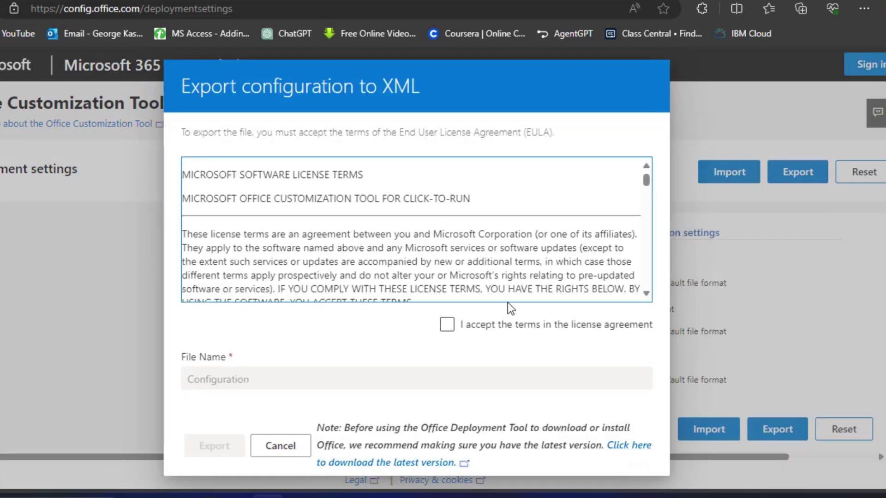
# - Accept the terms, export as Configuration.xml, and keep the flagged download
pyautogui.click(447, 326)
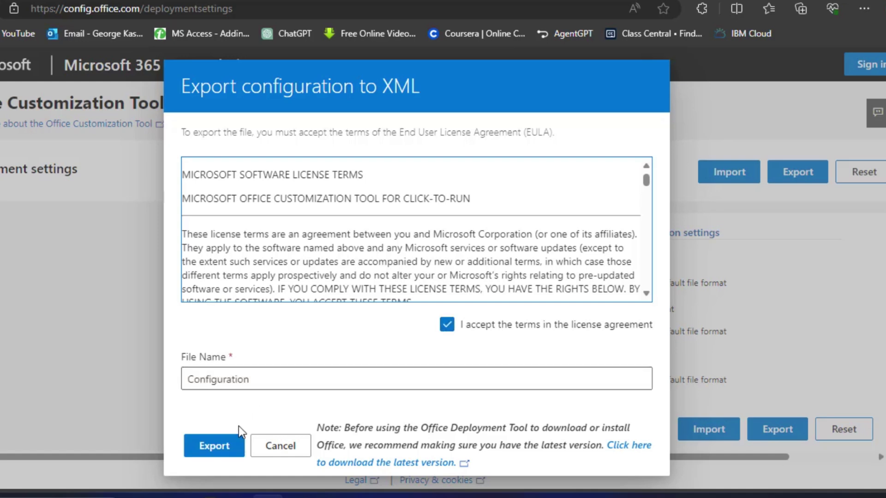
pyautogui.click(215, 446)
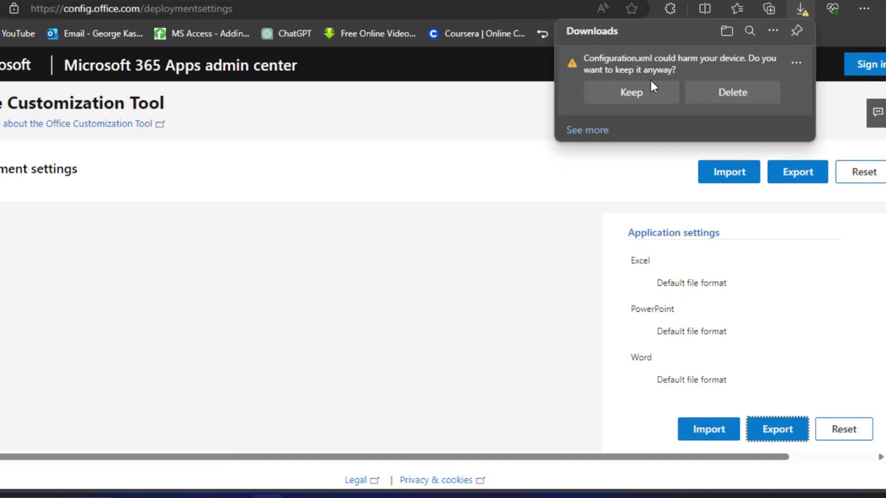
pyautogui.click(642, 94)
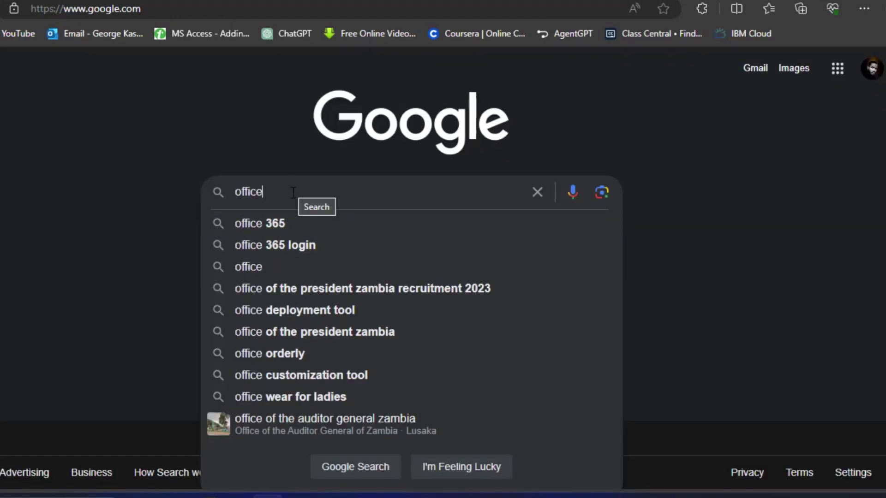
# - Search 'office deployment tool' and open Microsoft's Download Center page for it
pyautogui.write('dep')
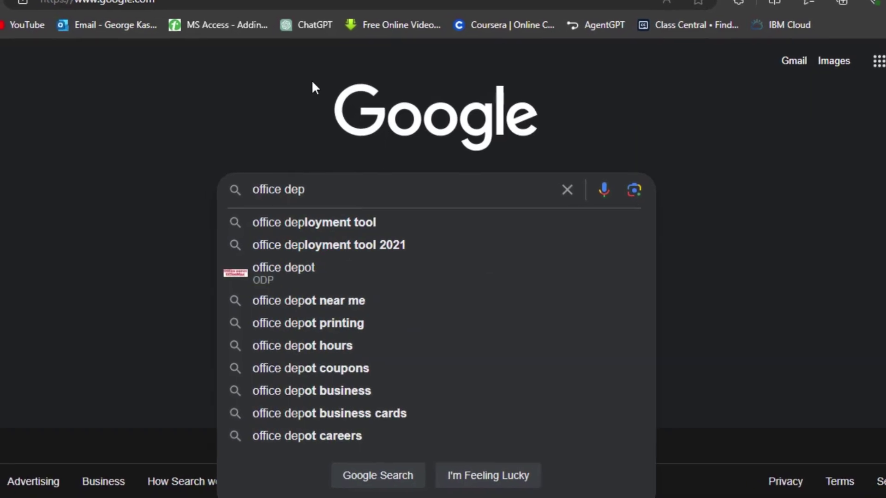
pyautogui.click(325, 223)
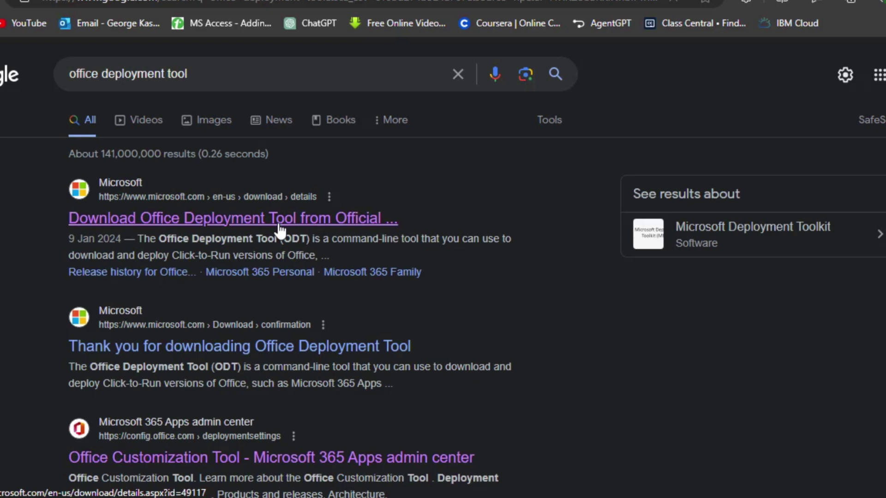
pyautogui.click(278, 217)
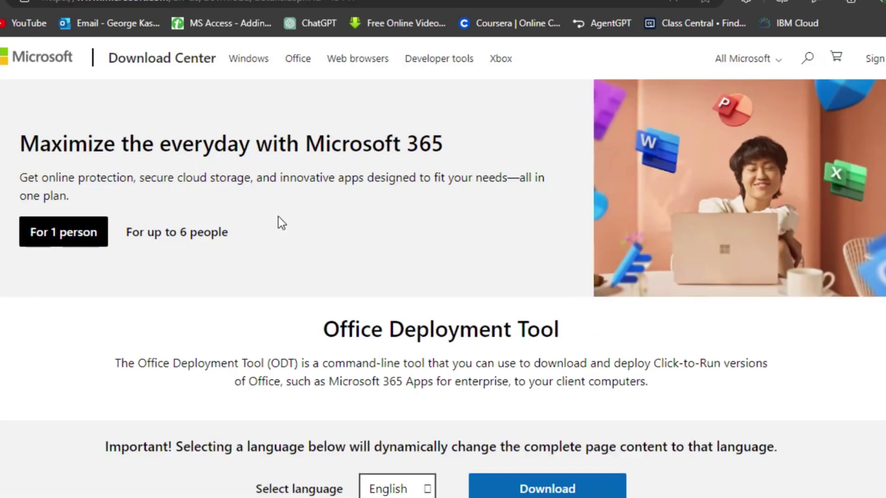
# - Download officedeploymenttool_17126-20132.exe in English from the Download Center
pyautogui.scroll(-6, 443, 268)
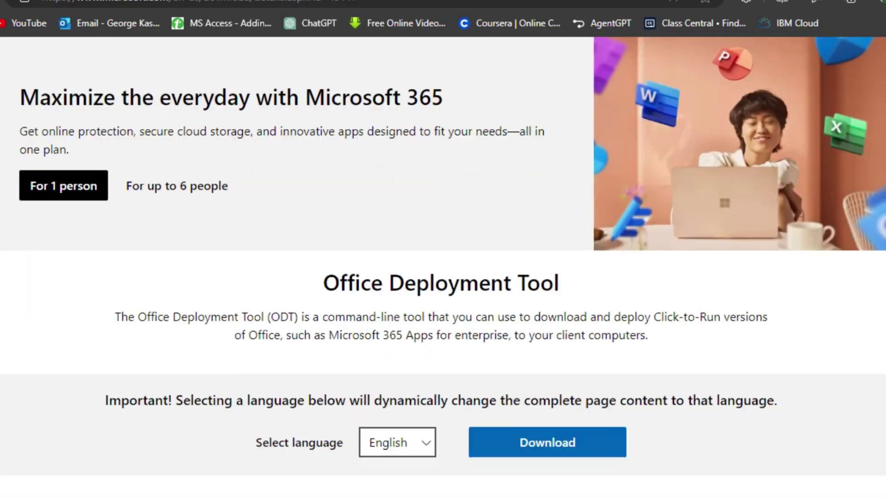
pyautogui.scroll(1, 659, 259)
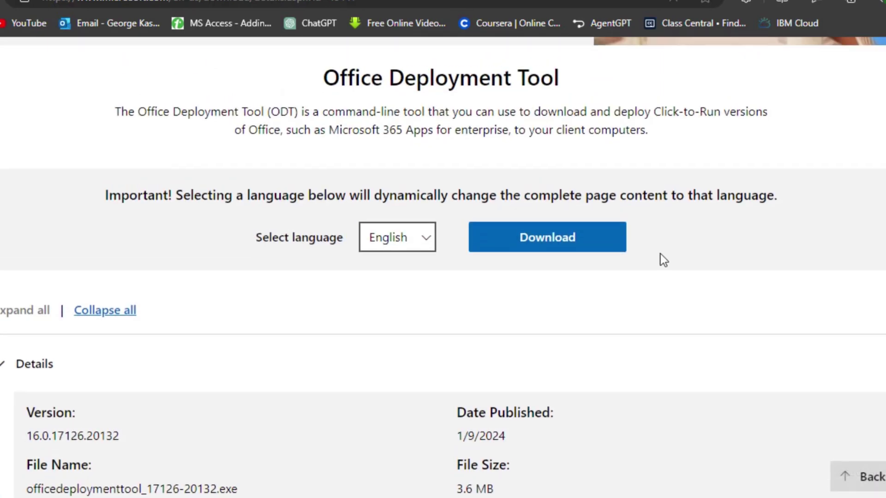
pyautogui.click(540, 244)
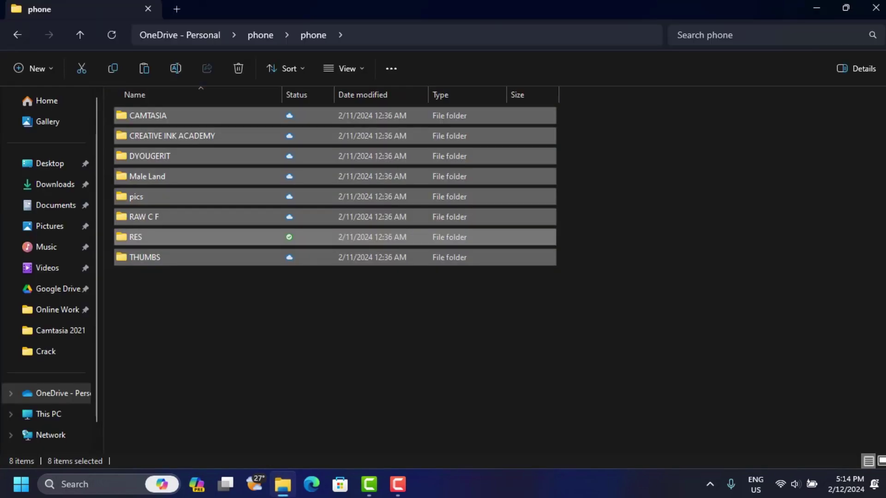
# - Open Downloads in File Explorer and bring up the folder's context menu to add a new item
pyautogui.click(75, 188)
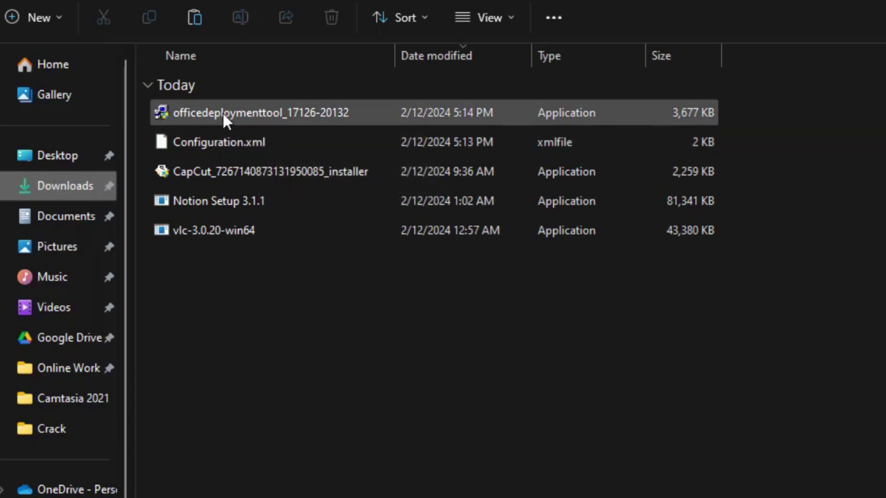
pyautogui.click(271, 117)
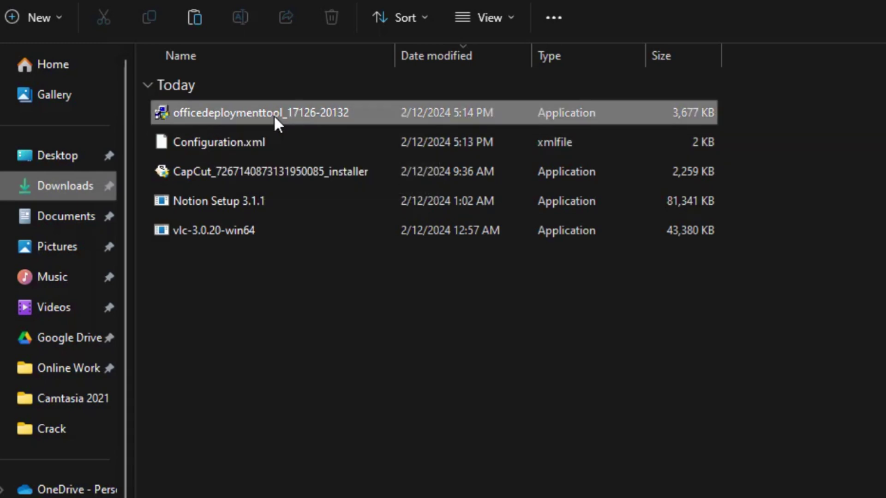
pyautogui.click(275, 138)
pyautogui.click(300, 362)
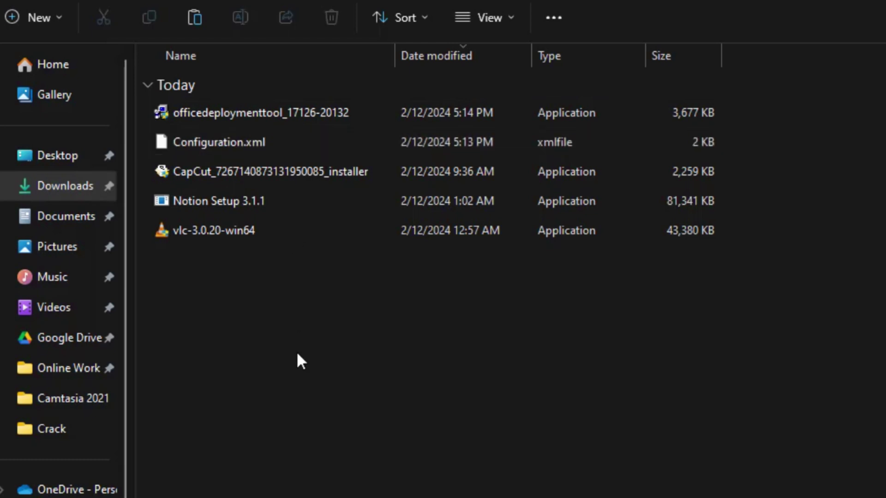
pyautogui.rightClick(374, 347)
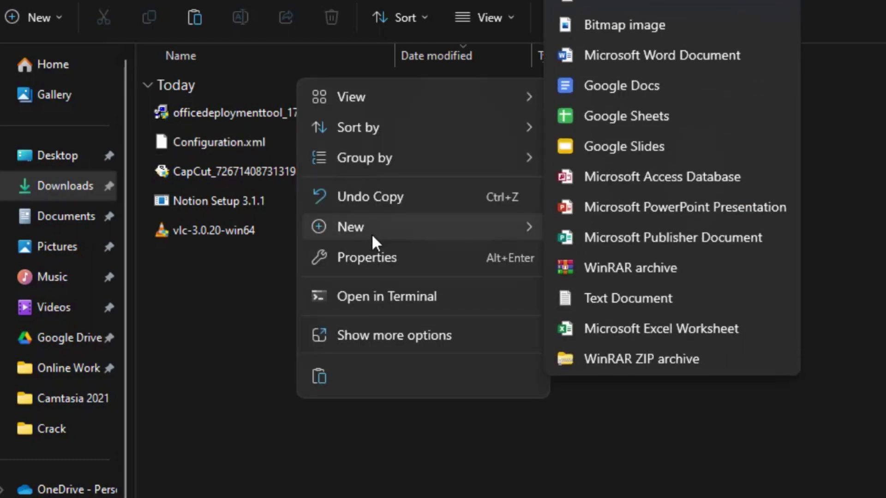
pyautogui.press('Escape')
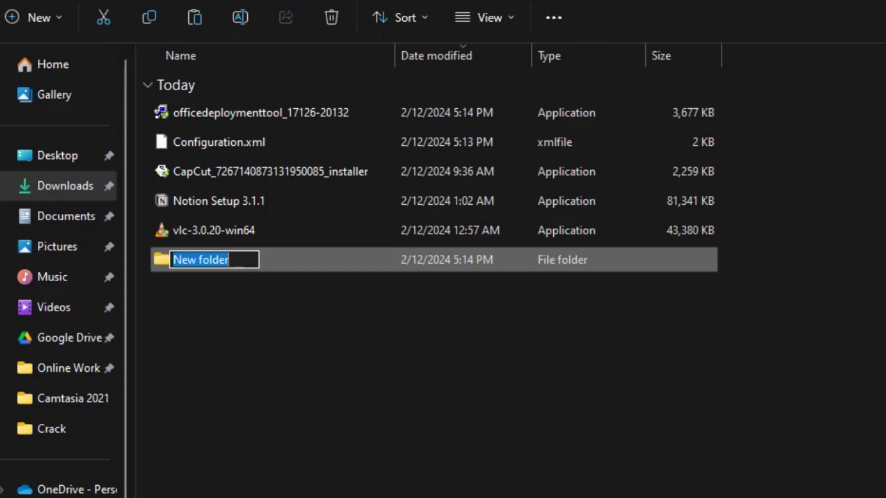
# - Name the new folder OFFICE 2021 and move Configuration.xml and the deployment installer into it
pyautogui.write('OFFICE 202')
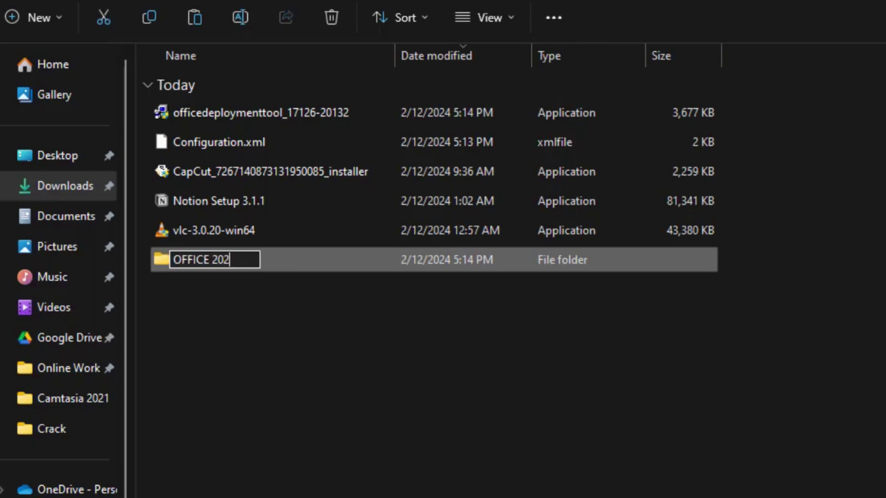
pyautogui.write('1')
pyautogui.press('Return')
pyautogui.click(288, 116)
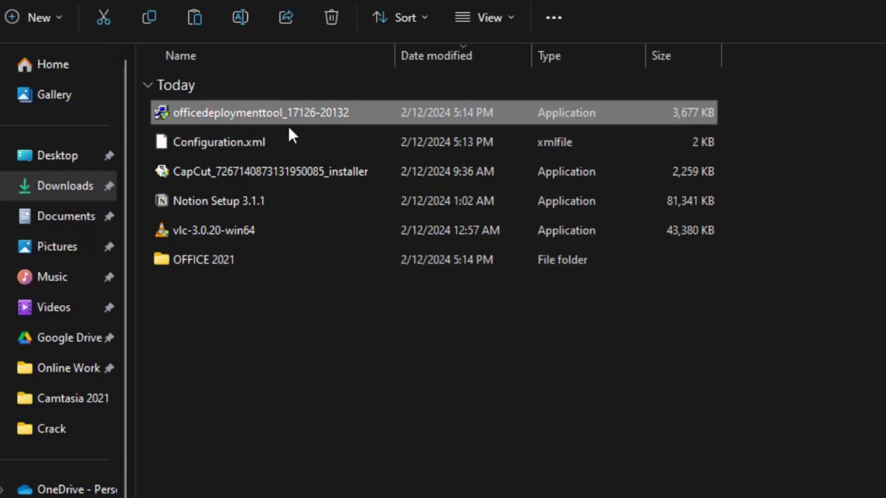
pyautogui.keyDown('shift'); pyautogui.click(287, 138); pyautogui.keyUp('shift')
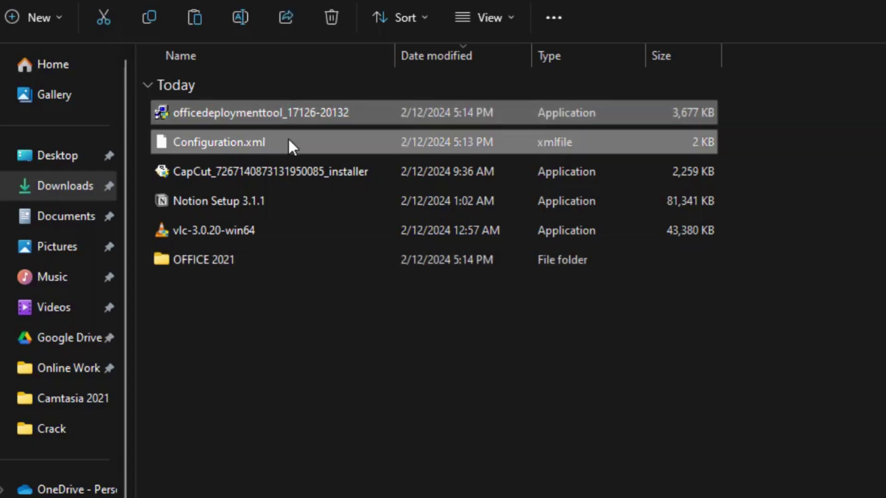
pyautogui.rightClick(262, 137)
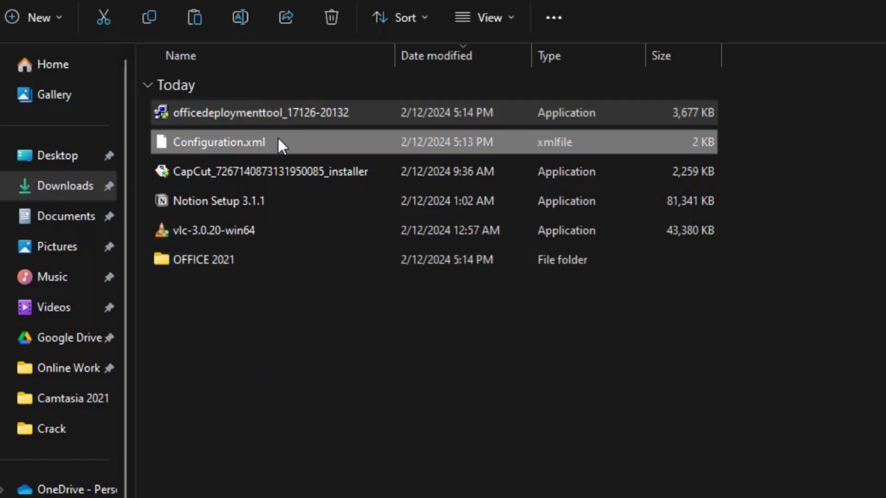
pyautogui.click(287, 160)
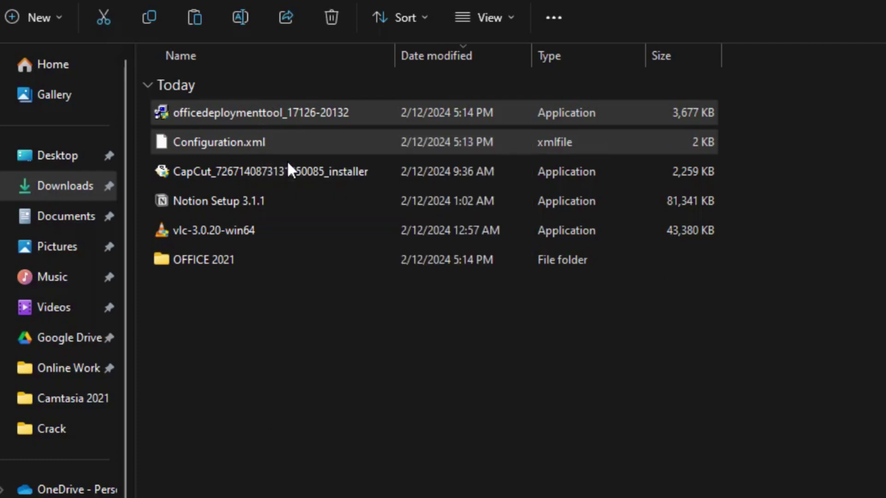
pyautogui.doubleClick(231, 261)
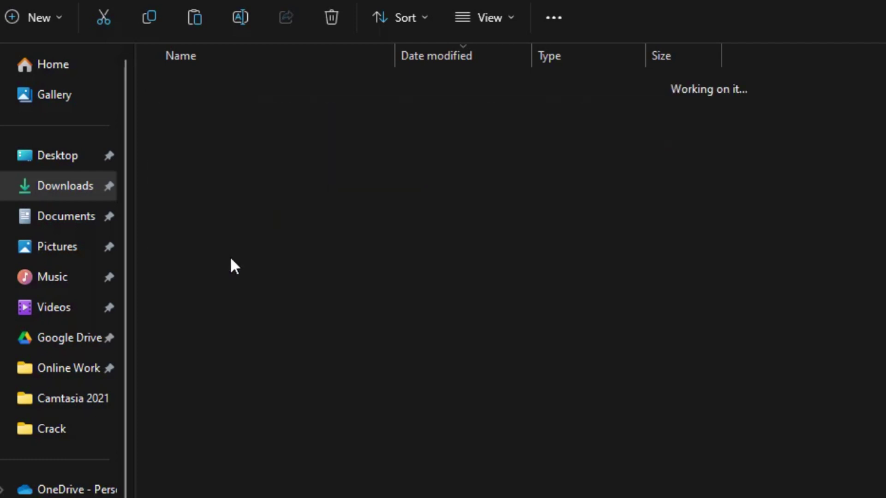
pyautogui.hotkey('ctrl', 'v')
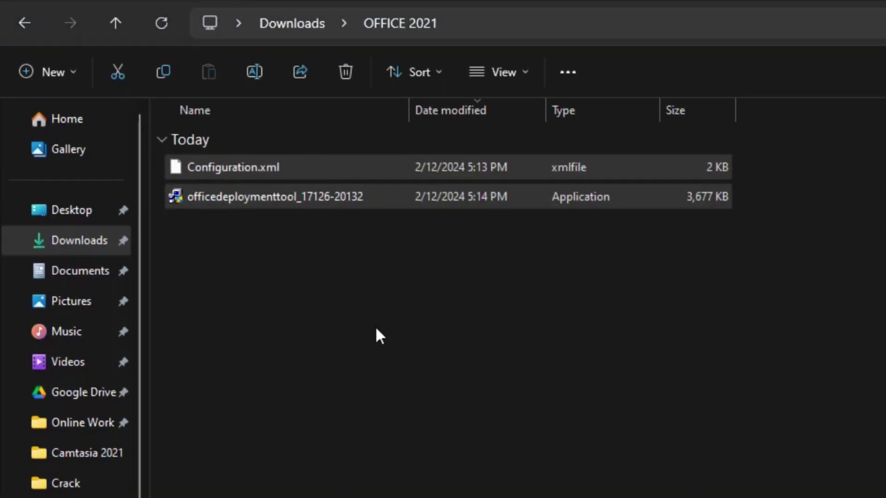
# - Cut the OFFICE 2021 folder from Downloads and paste it onto Local Disk (C:)
pyautogui.click(116, 22)
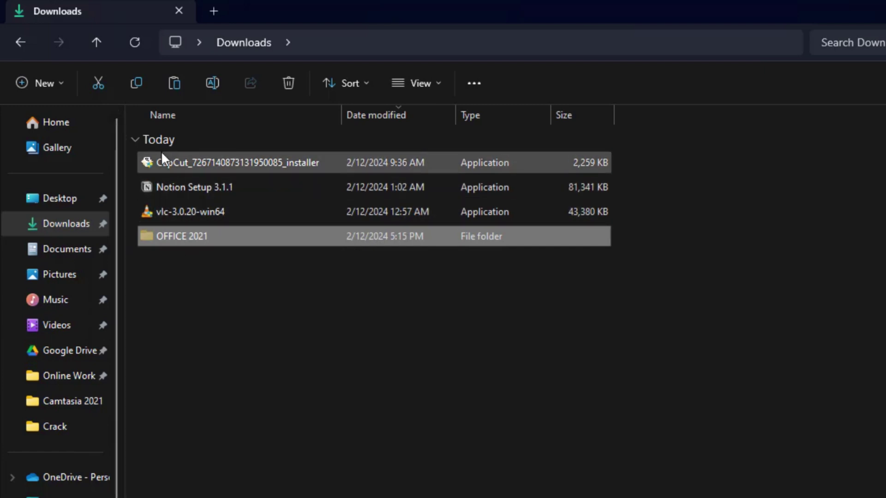
pyautogui.click(99, 82)
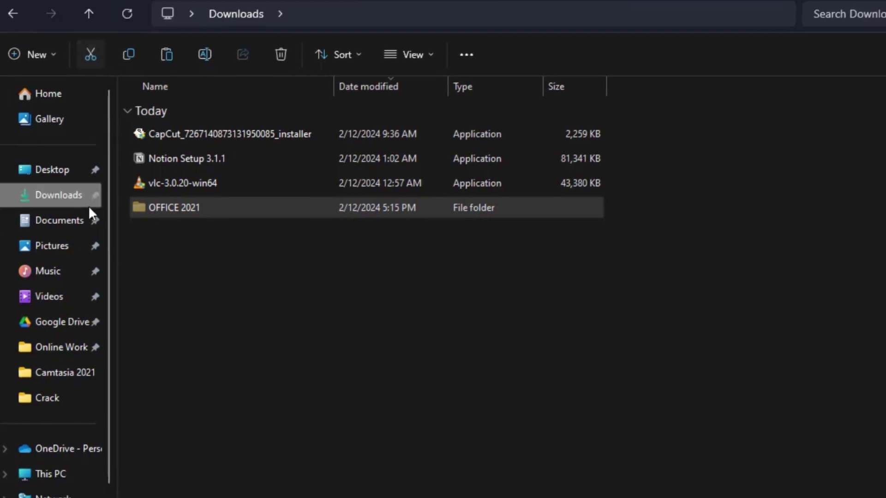
pyautogui.click(51, 452)
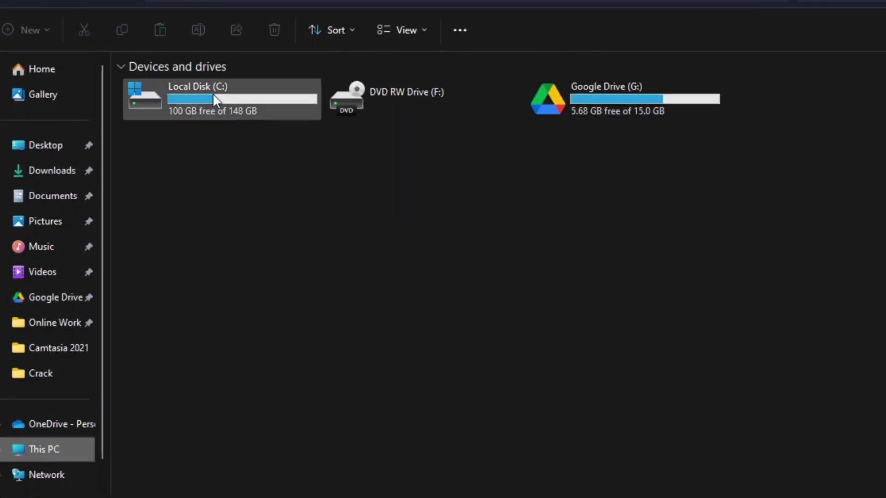
pyautogui.doubleClick(213, 95)
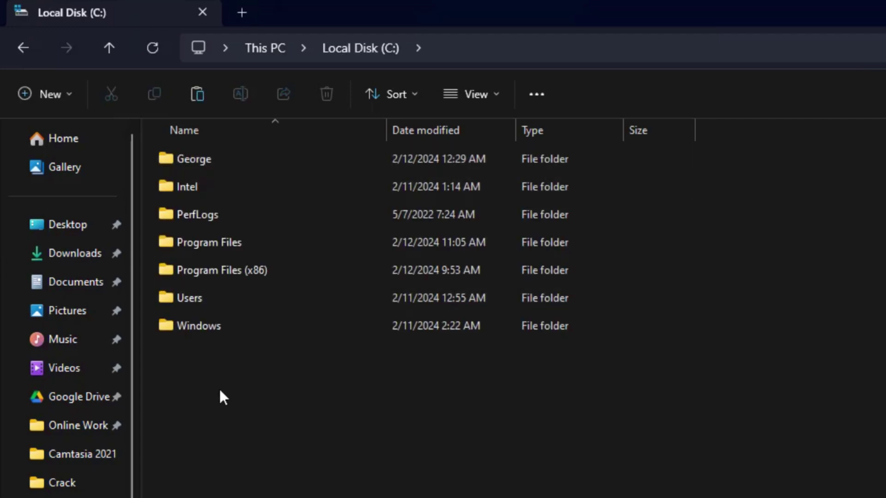
pyautogui.hotkey('ctrl', 'v')
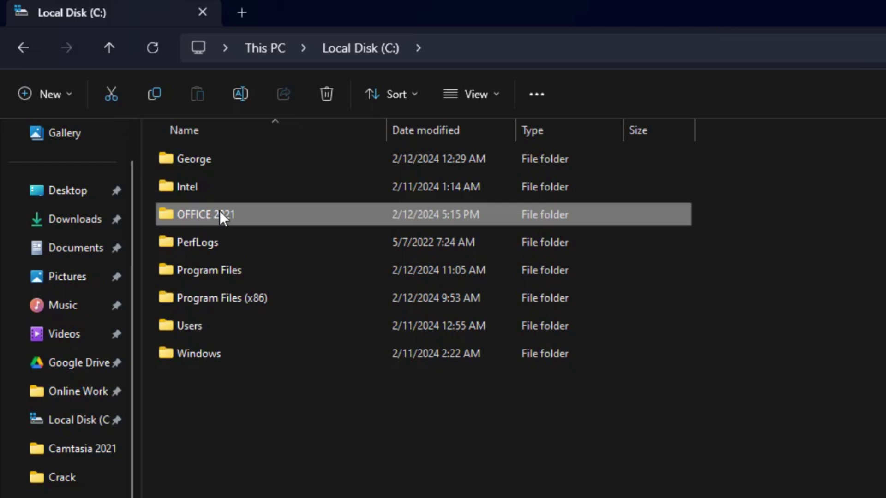
# - Run the Office Deployment Tool installer inside C:\OFFICE 2021
pyautogui.doubleClick(265, 214)
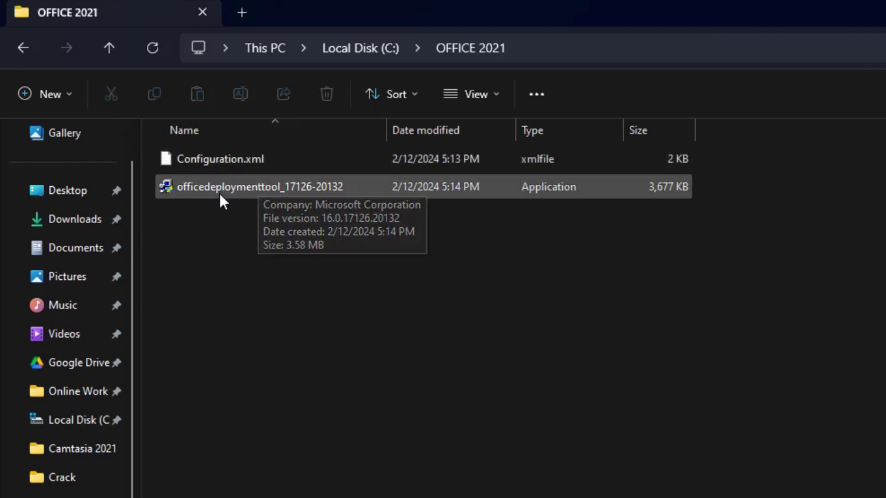
pyautogui.click(234, 185)
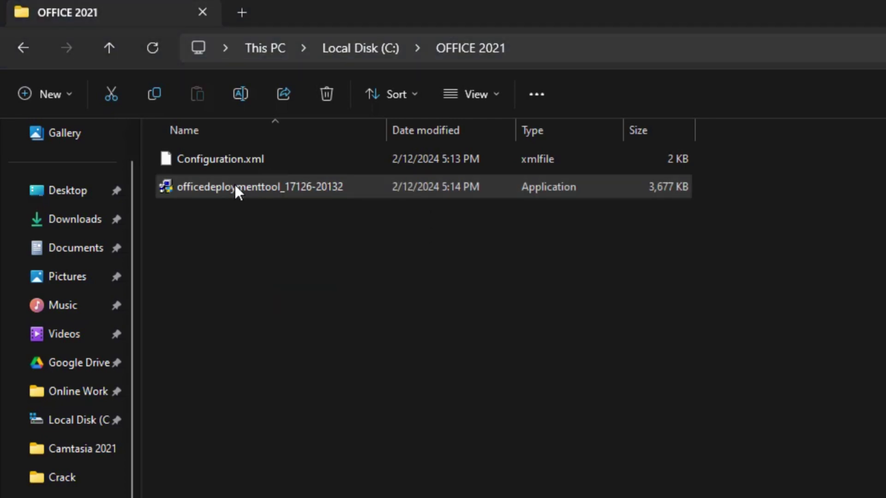
pyautogui.doubleClick(234, 185)
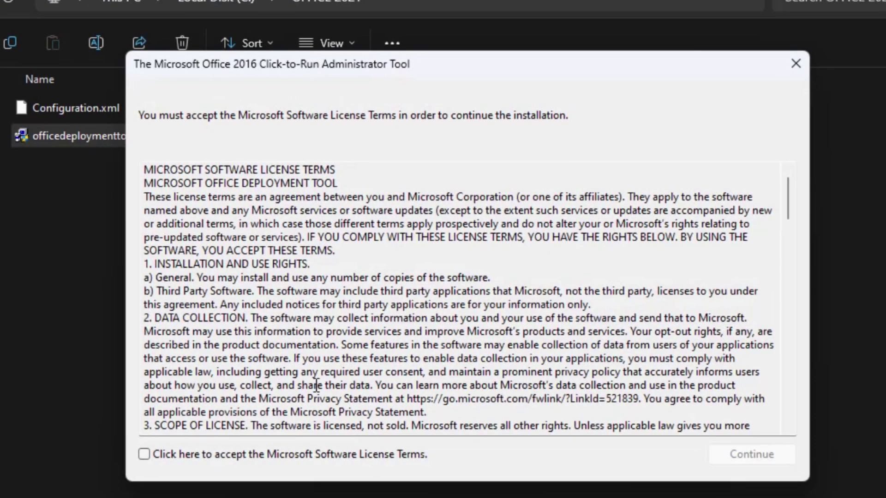
# - Accept the license terms and extract the deployment files into C:\OFFICE 2021
pyautogui.click(144, 454)
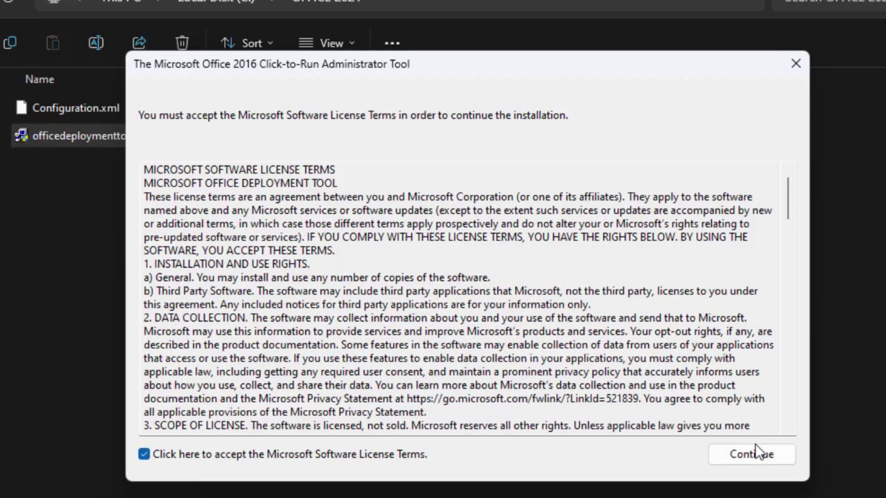
pyautogui.click(755, 456)
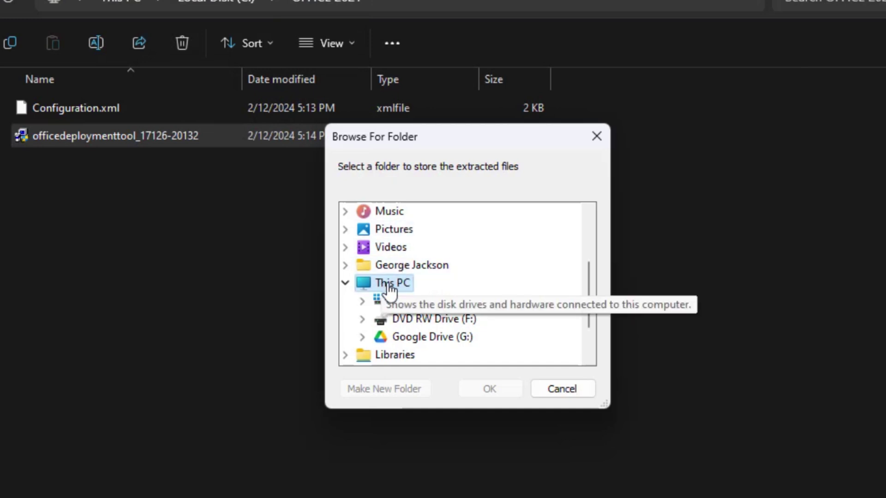
pyautogui.click(416, 302)
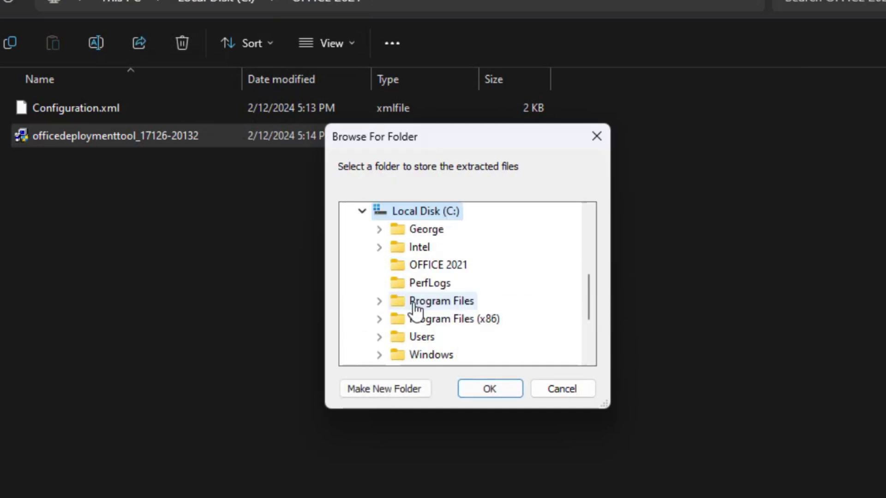
pyautogui.click(444, 271)
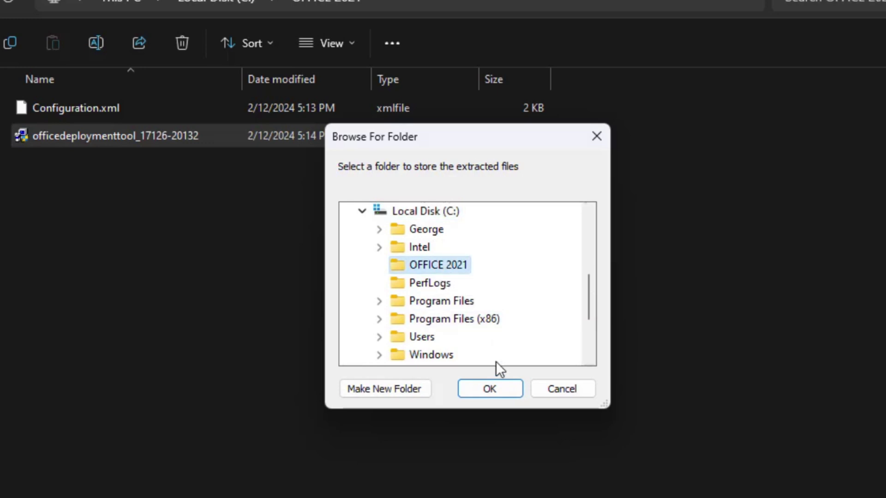
pyautogui.click(498, 386)
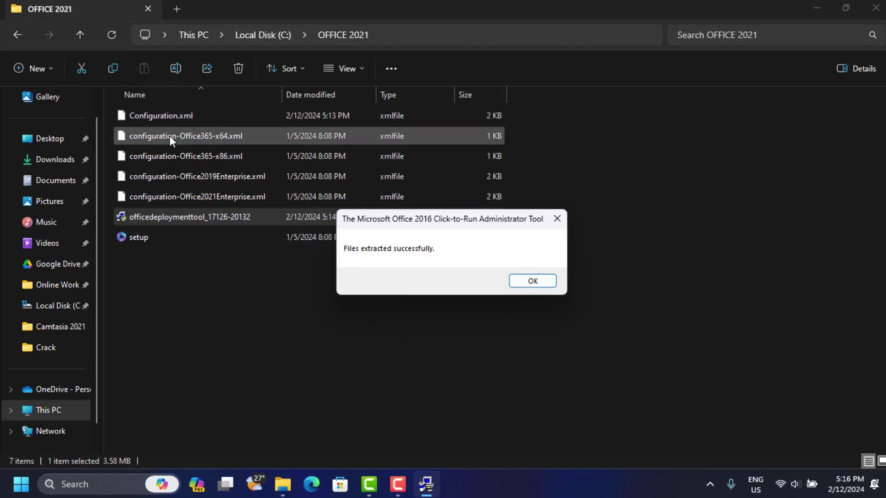
# - Dismiss the success message, search for CMD and run Command Prompt as administrator
pyautogui.press('Return')
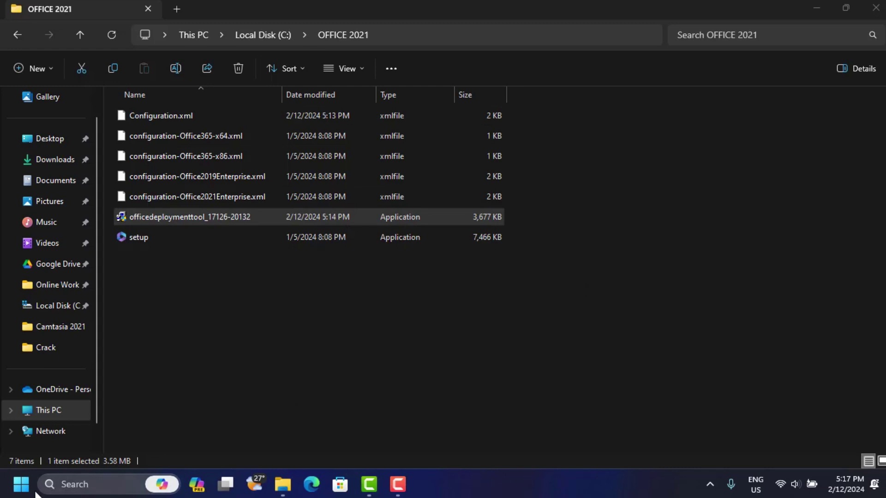
pyautogui.click(90, 486)
pyautogui.write('CMD')
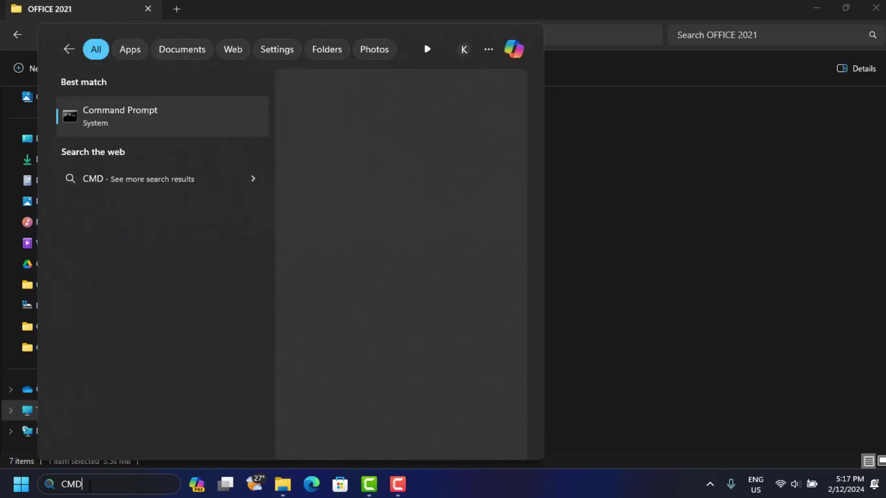
pyautogui.rightClick(129, 115)
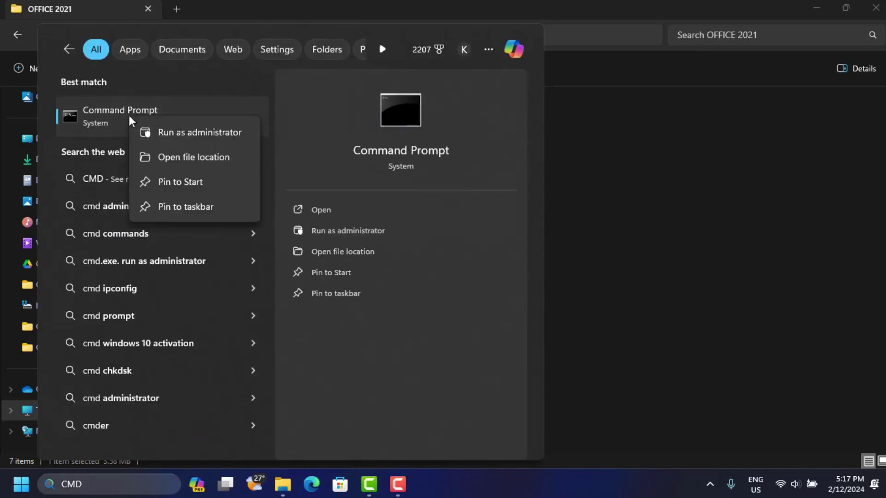
pyautogui.click(187, 132)
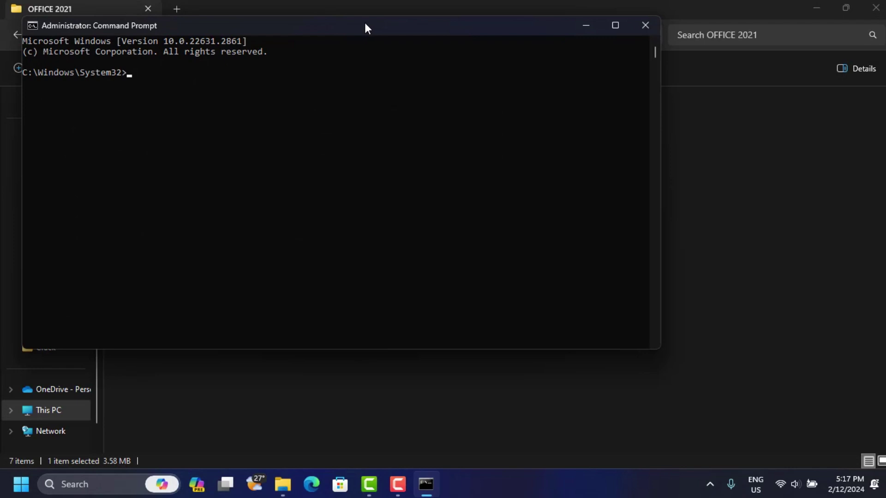
# - Maximize the Command Prompt window and change to the drive root with cd\
pyautogui.moveTo(365, 24); pyautogui.dragTo(474, 132)
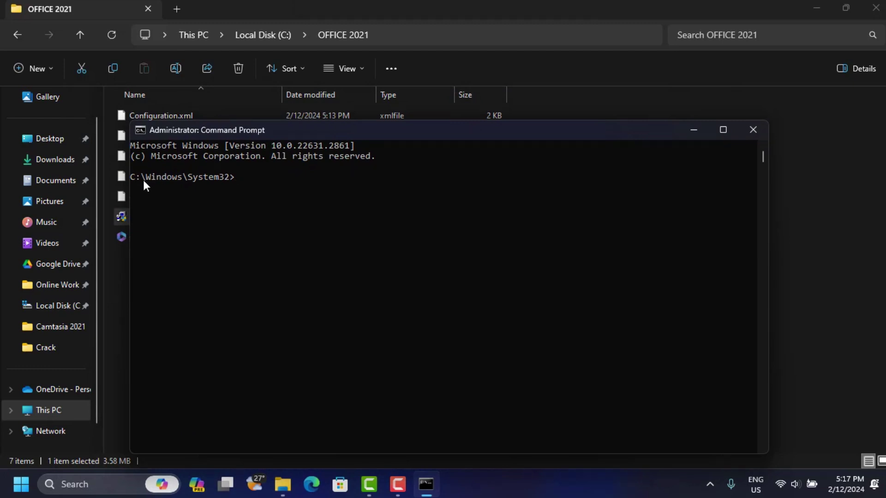
pyautogui.click(723, 130)
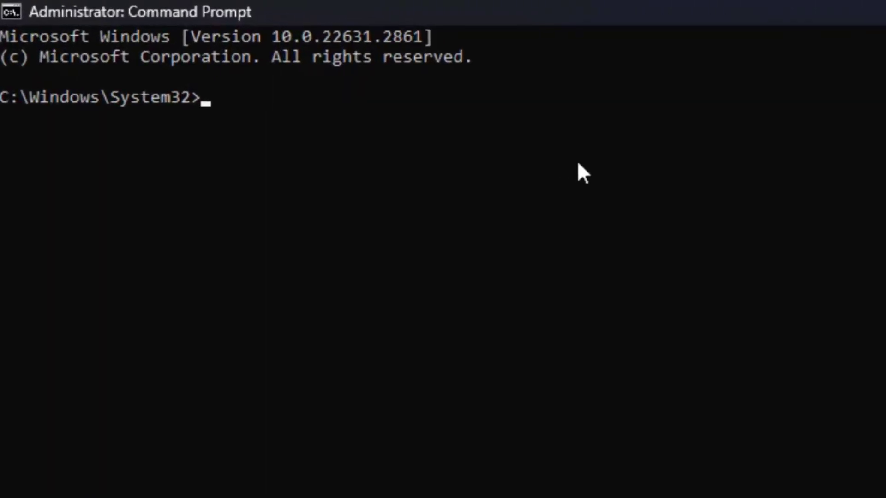
pyautogui.click(228, 126)
pyautogui.press('Escape')
pyautogui.write('cd\\')
pyautogui.press('Return')
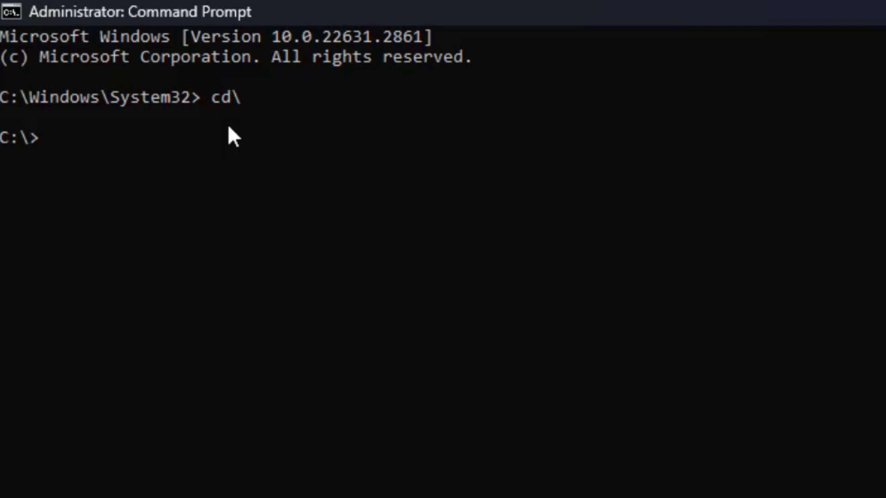
# - Switch to C:\OFFICE 2021 and run setup.exe /configure configuration.xml
pyautogui.write('cd C:\\OFFICE ')
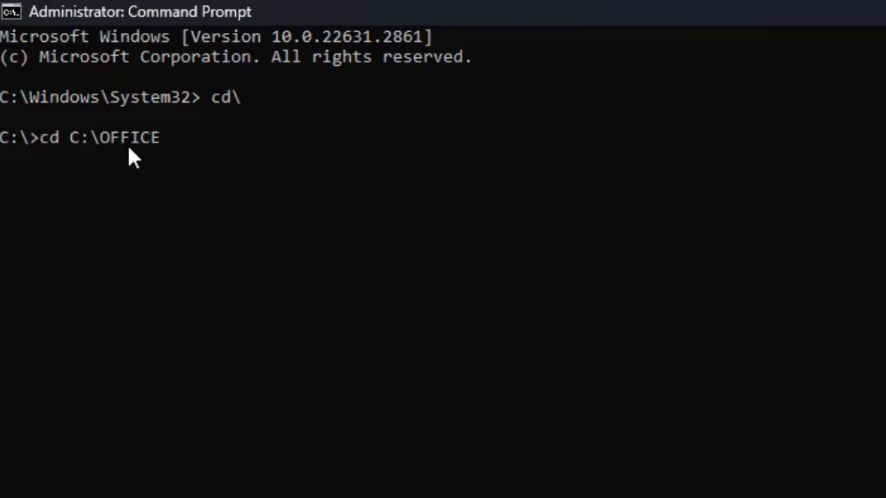
pyautogui.write('2021')
pyautogui.press('Return')
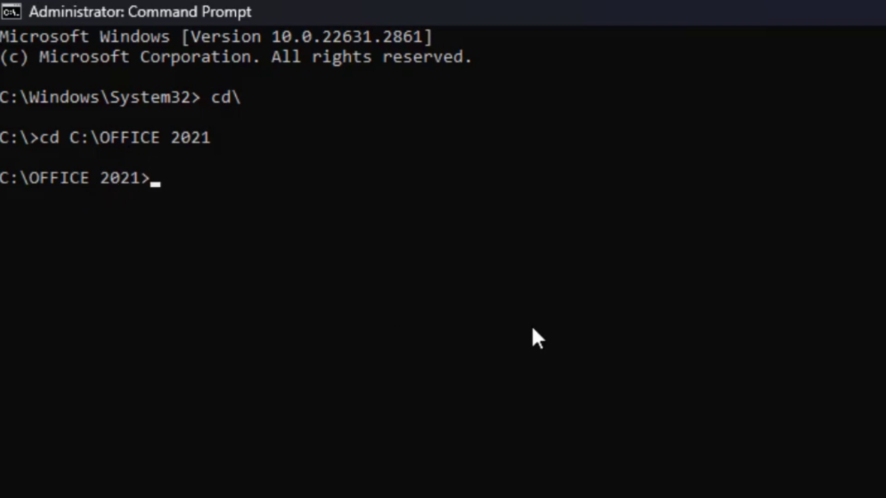
pyautogui.write('setup.')
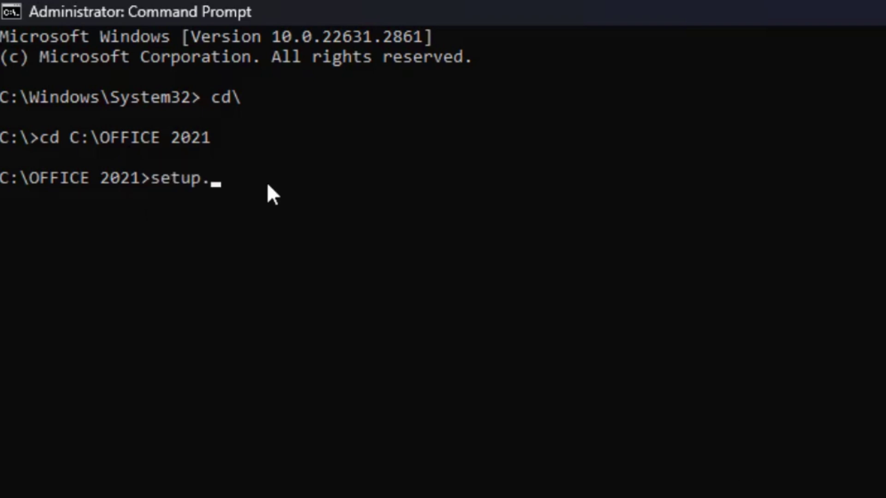
pyautogui.write('exe /config')
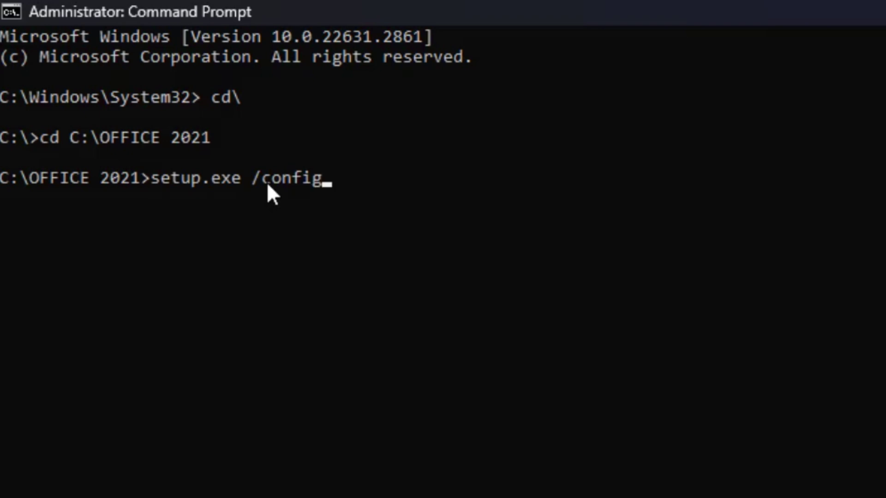
pyautogui.write('ure con')
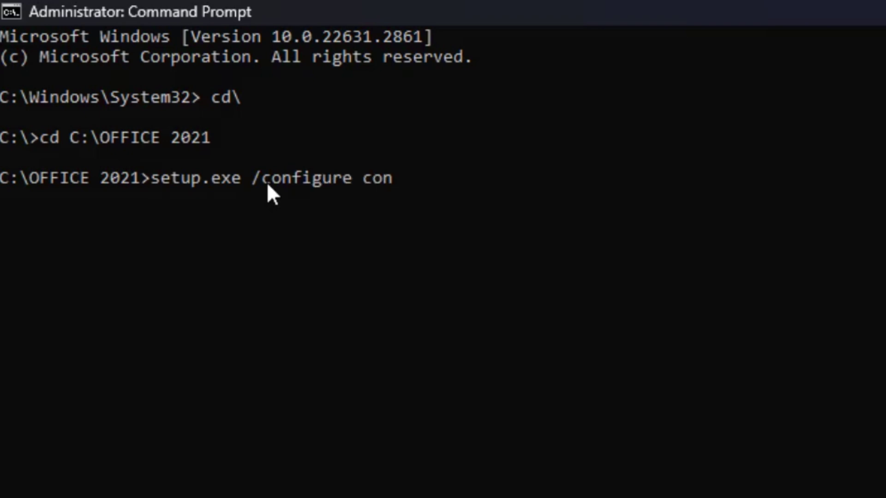
pyautogui.write('figuration.')
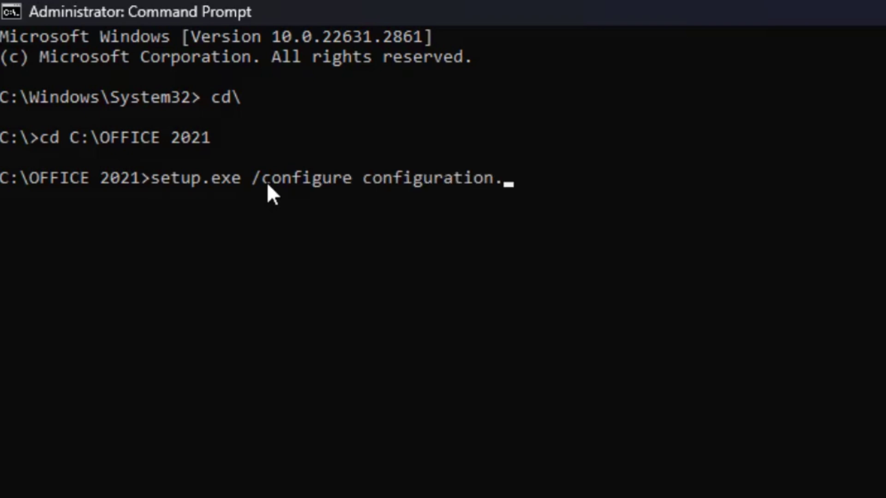
pyautogui.write('xml')
pyautogui.press('Return')
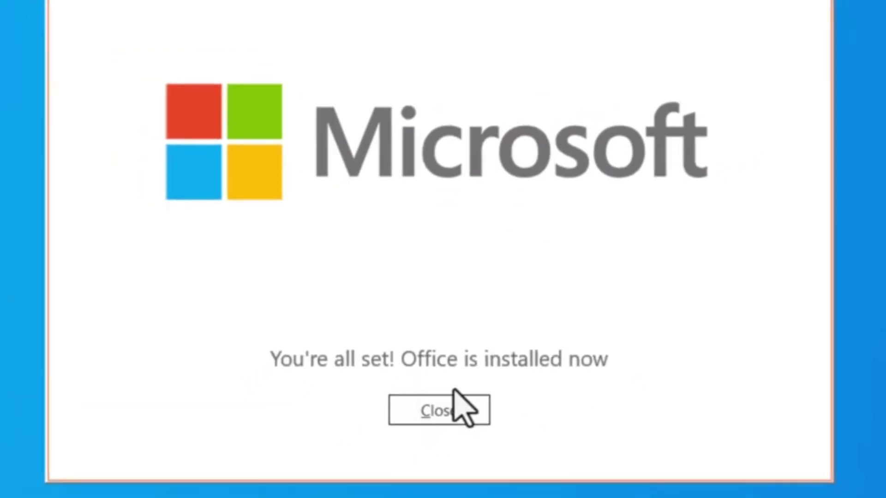
# - Close the finished installer, launch Word from Start > All apps and create a blank document
pyautogui.click(478, 375)
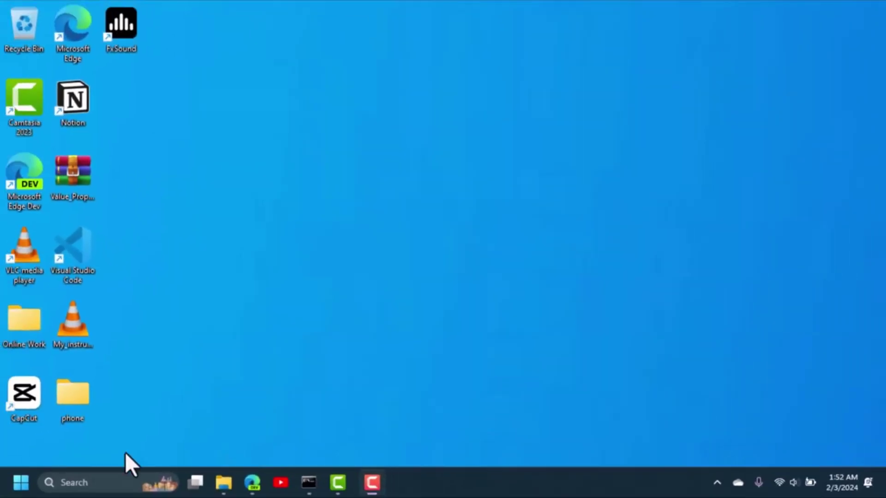
pyautogui.click(21, 484)
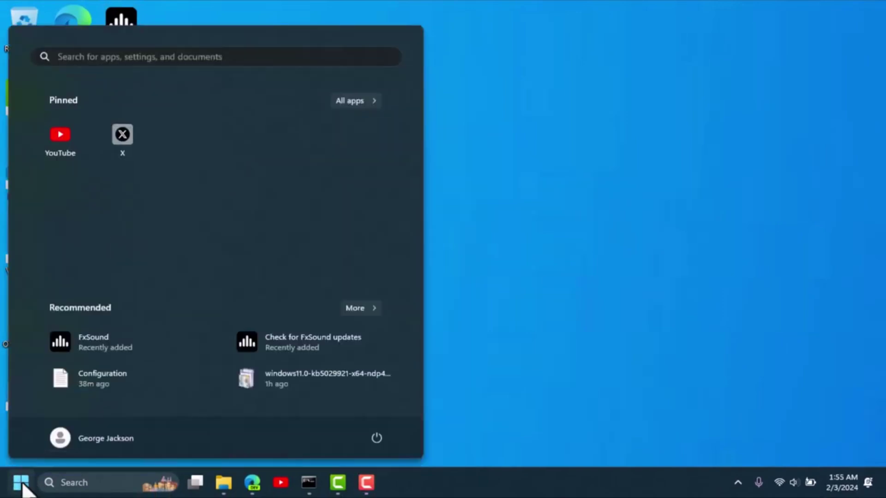
pyautogui.click(347, 105)
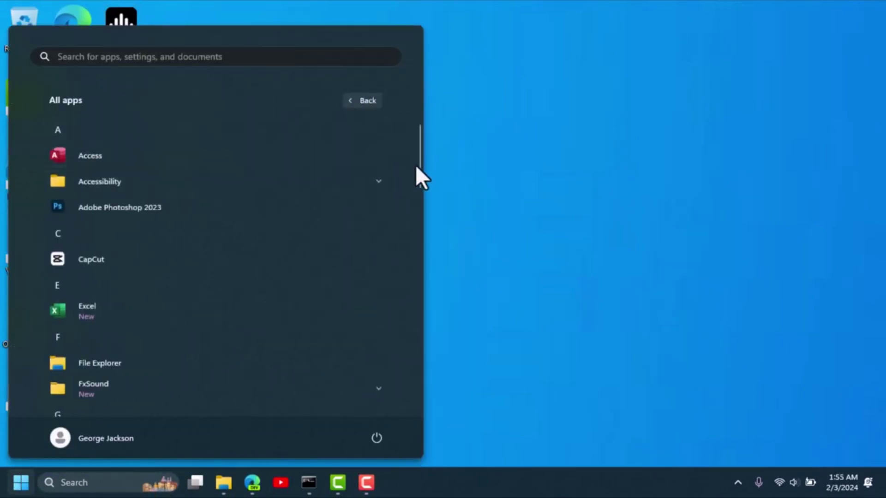
pyautogui.moveTo(418, 164); pyautogui.dragTo(402, 378)
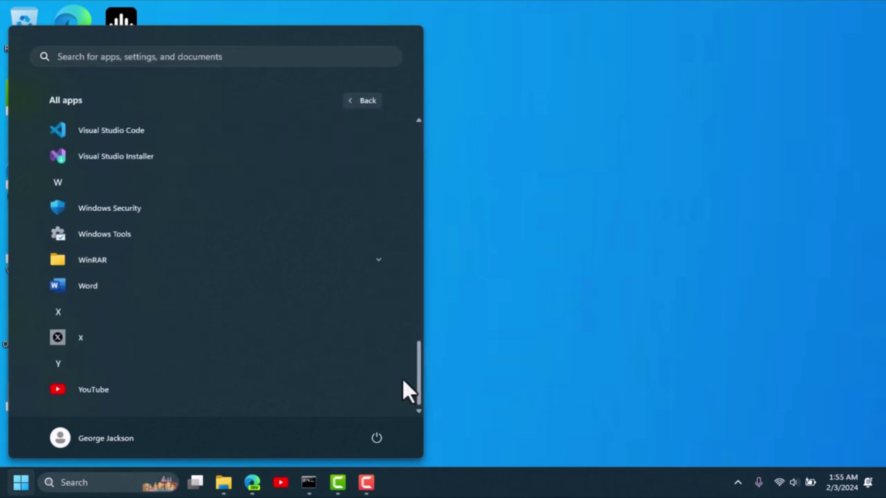
pyautogui.click(93, 286)
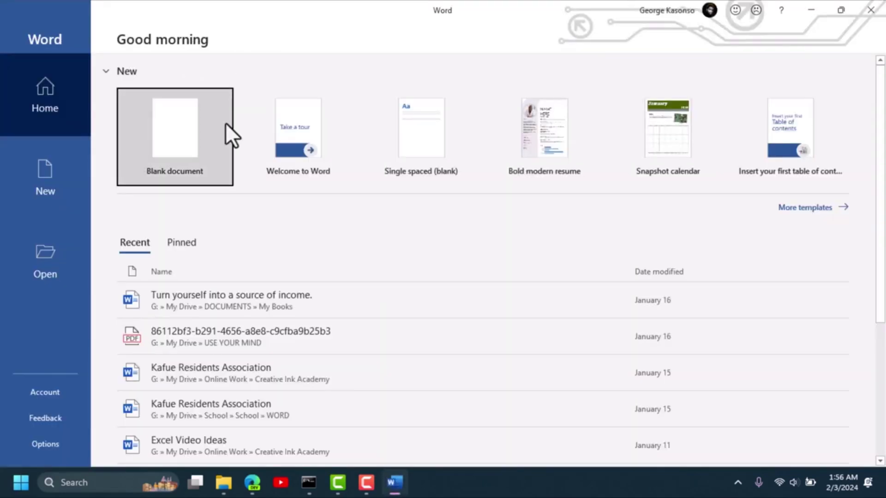
pyautogui.click(199, 124)
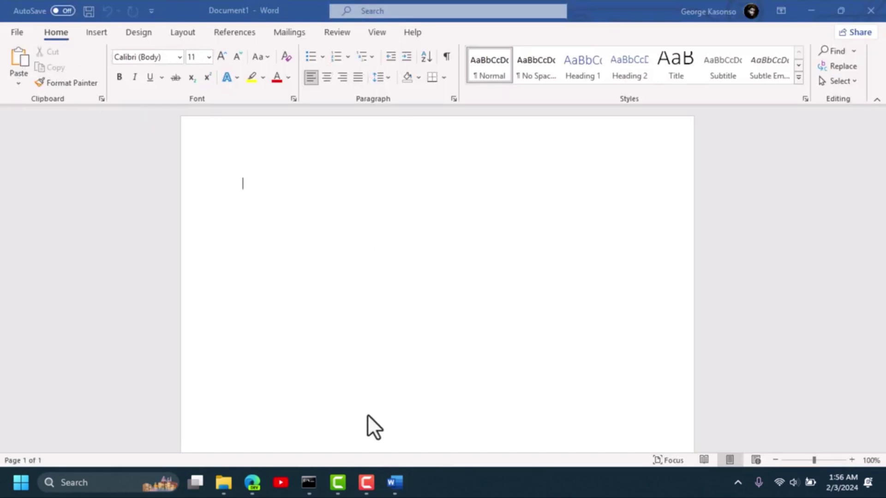
# - Close Command Prompt and permanently delete the ms folder with Shift+Delete
pyautogui.click(310, 485)
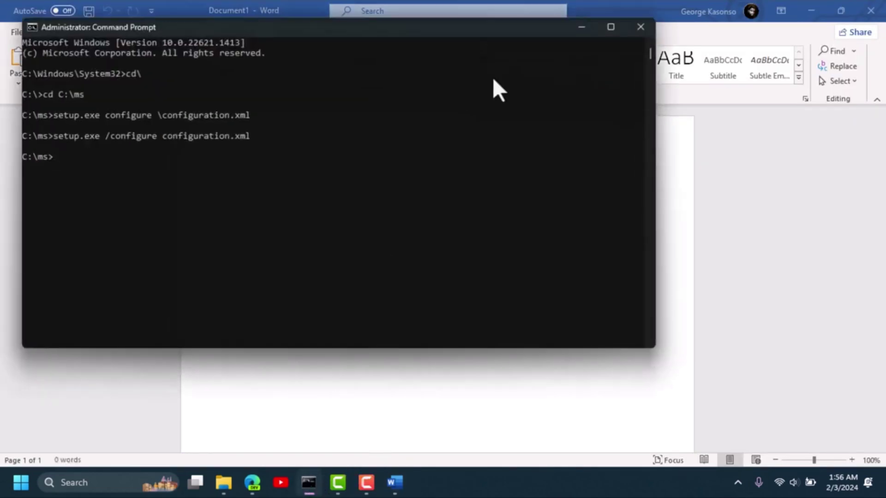
pyautogui.click(633, 37)
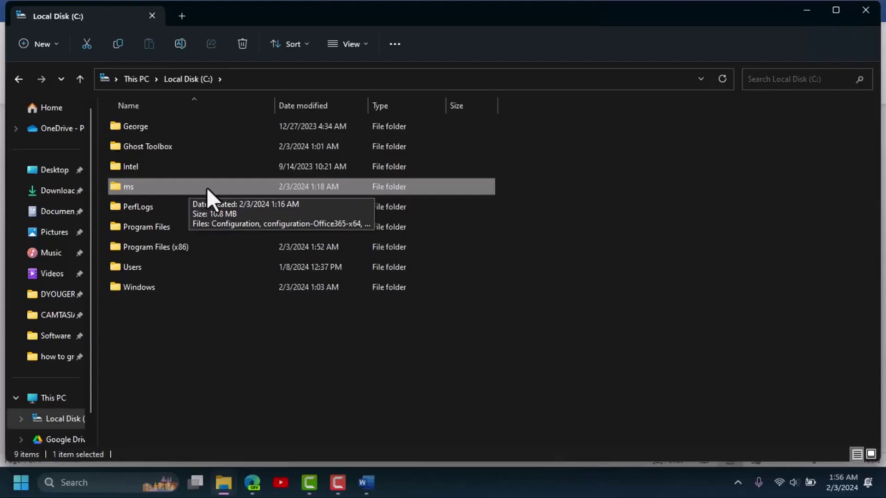
pyautogui.hotkey('shift', 'Delete')
pyautogui.press('Return')
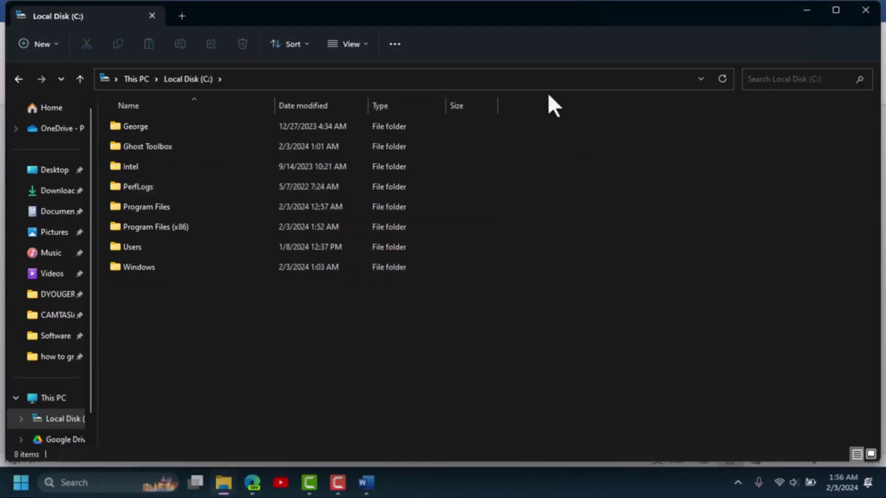
# - Close File Explorer and Word, then refresh the desktop
pyautogui.click(861, 14)
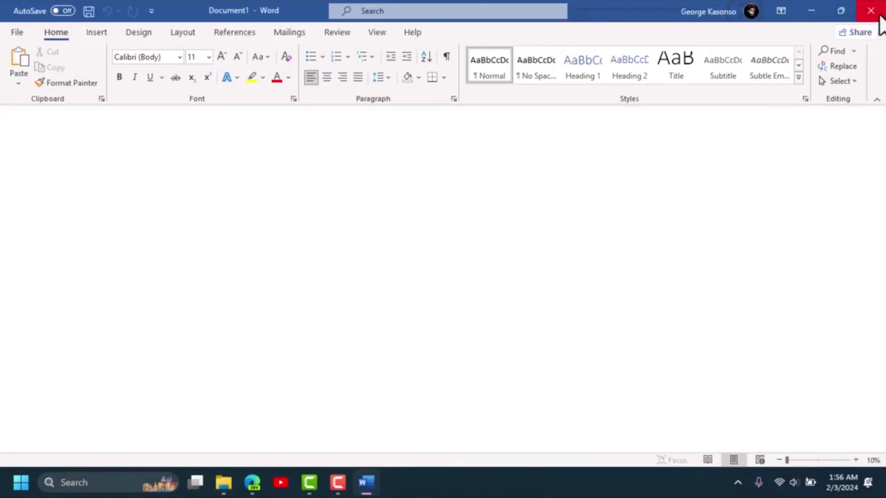
pyautogui.click(879, 18)
pyautogui.rightClick(363, 180)
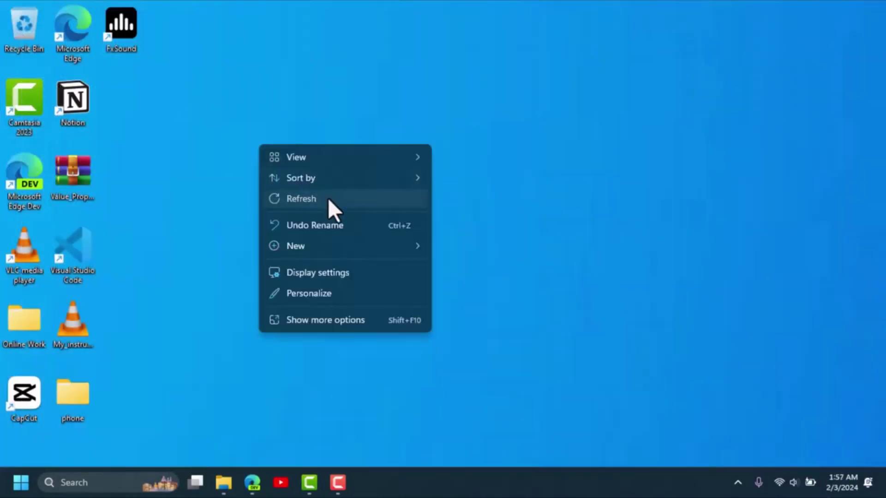
pyautogui.click(328, 198)
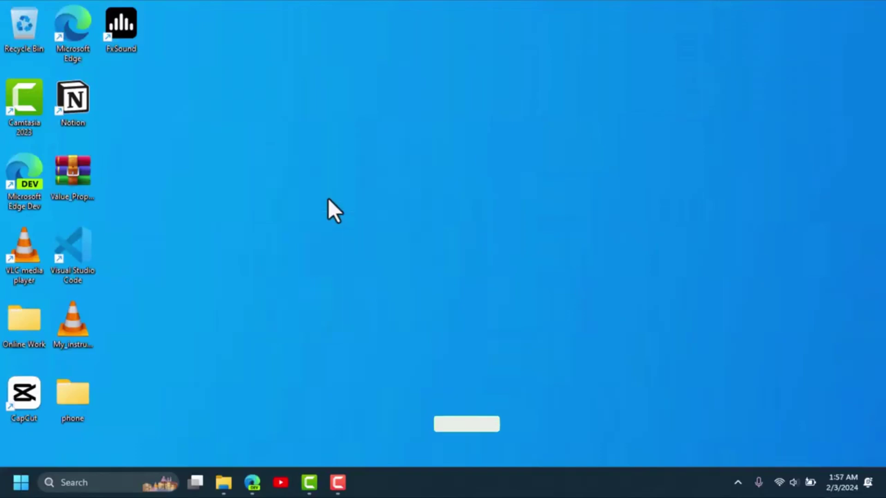